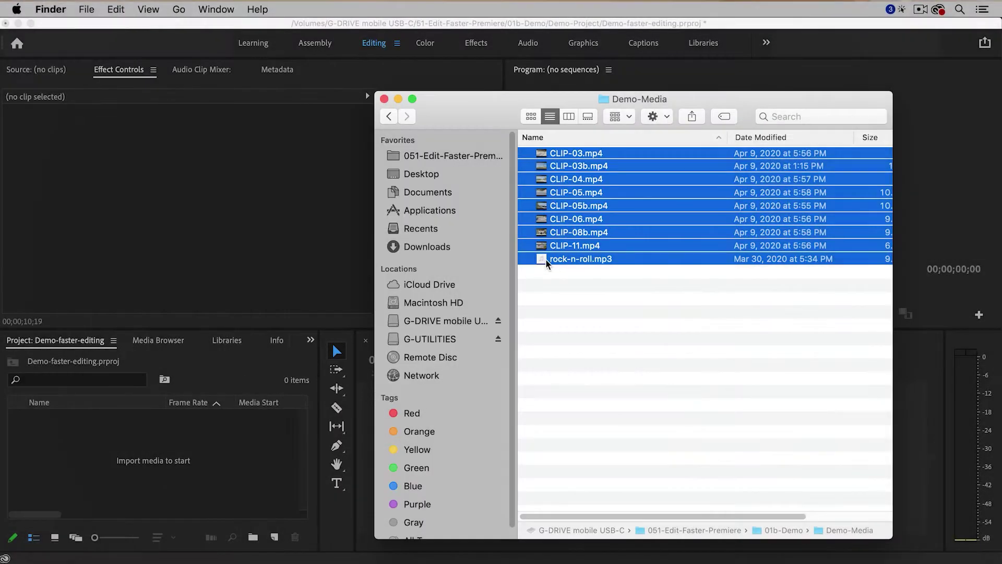
Import all nine Demo-Media files, the eight skate clips and rock-n-roll.mp3, into the Project panel.
left_click_drag(543, 257, 214, 418)
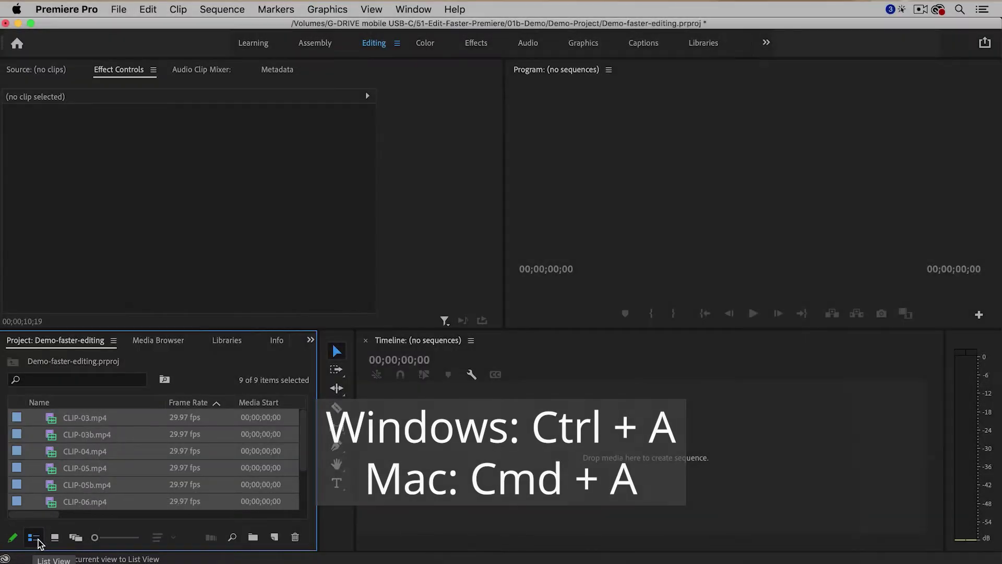
Switch the Project panel to Icon View so the nine imported items appear as thumbnails.
left_click(54, 538)
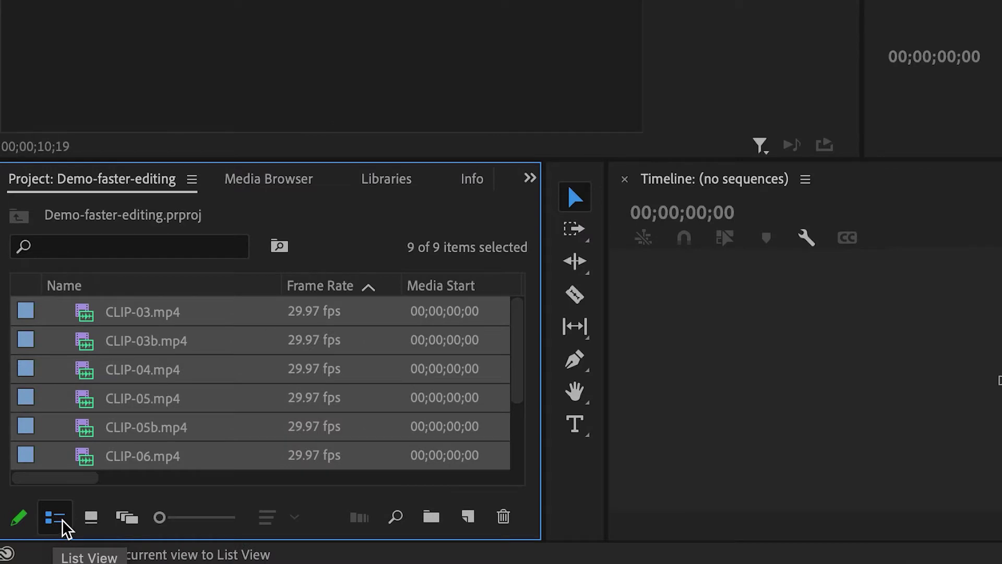
left_click(89, 522)
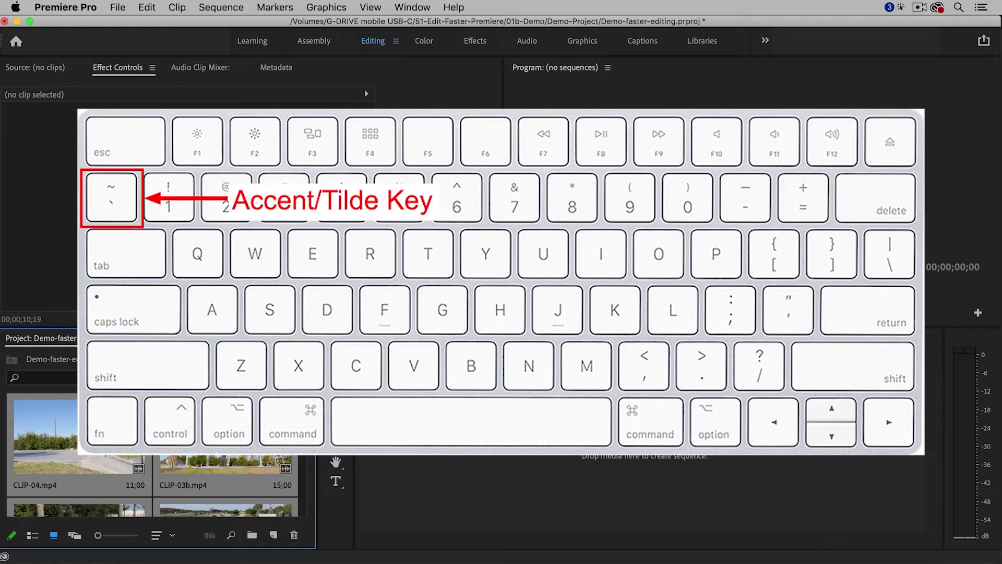
Maximize the project bin, enlarge the thumbnails to four per row, and deselect all items.
key("grave")
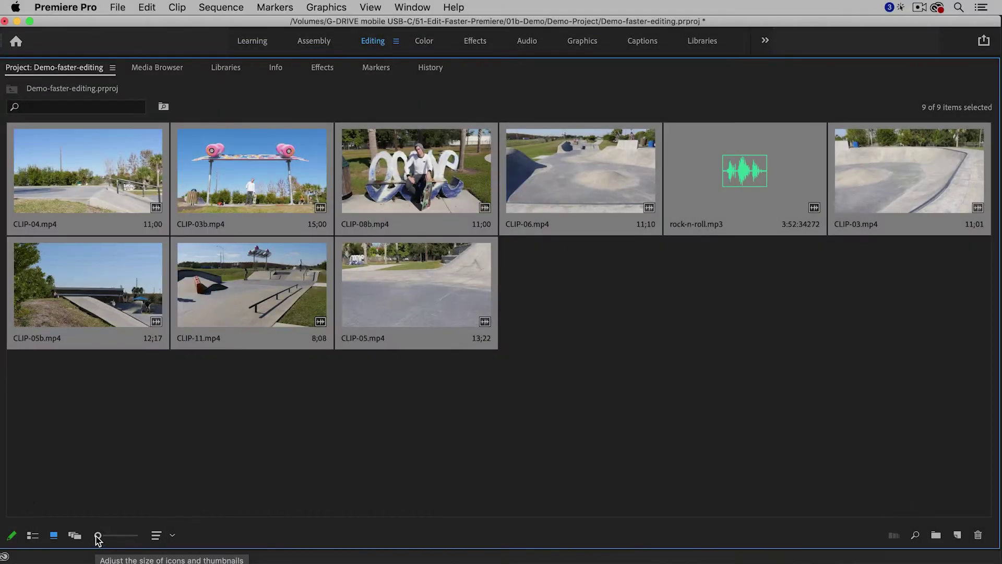
left_click_drag(98, 536, 113, 535)
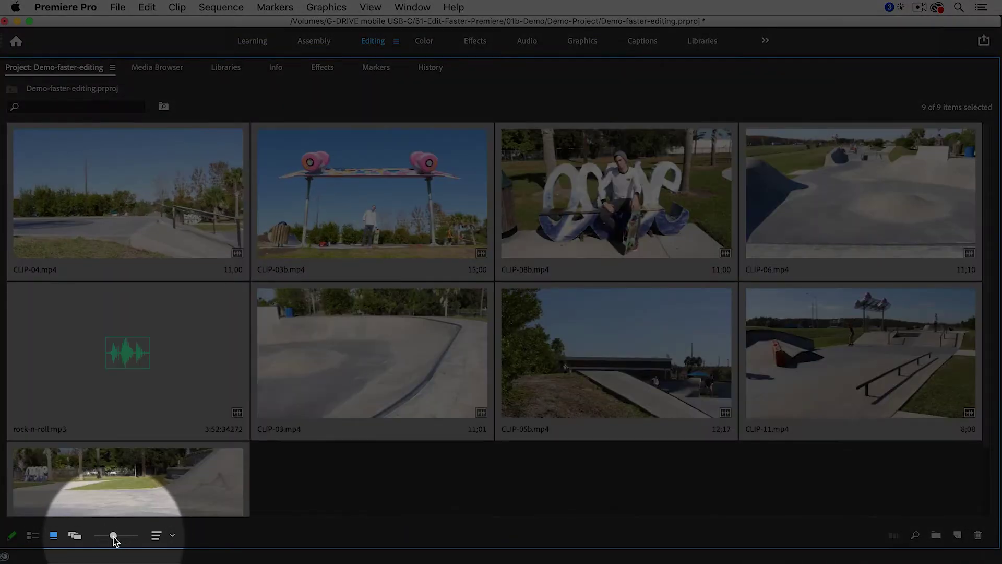
left_click(318, 464)
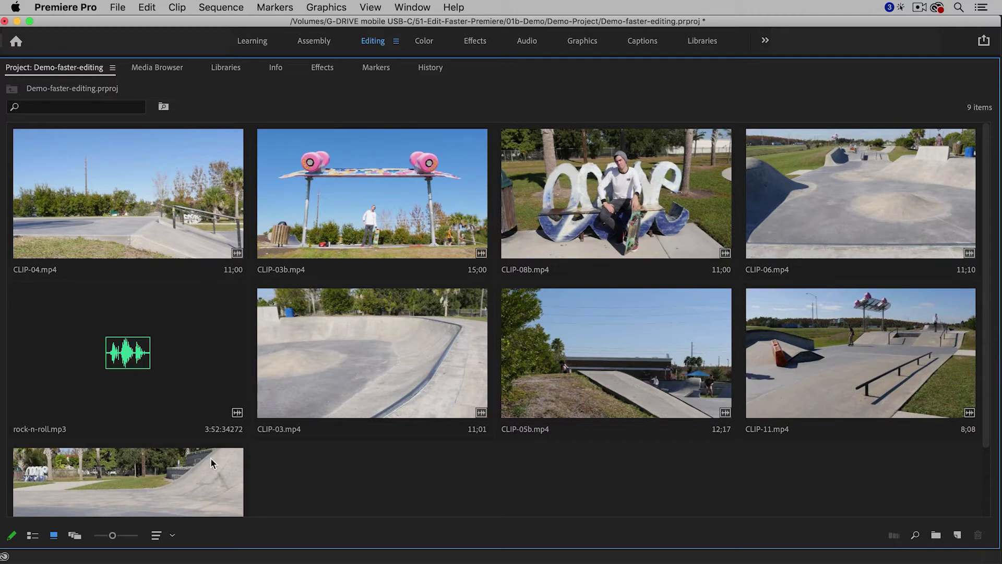
scroll(286, 459, "down", 3)
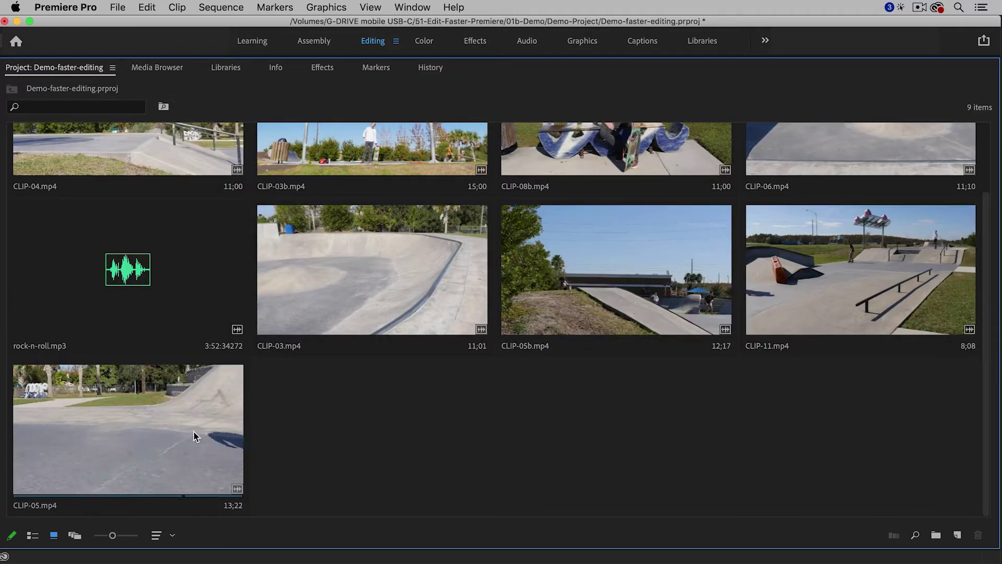
scroll(377, 444, "up", 3)
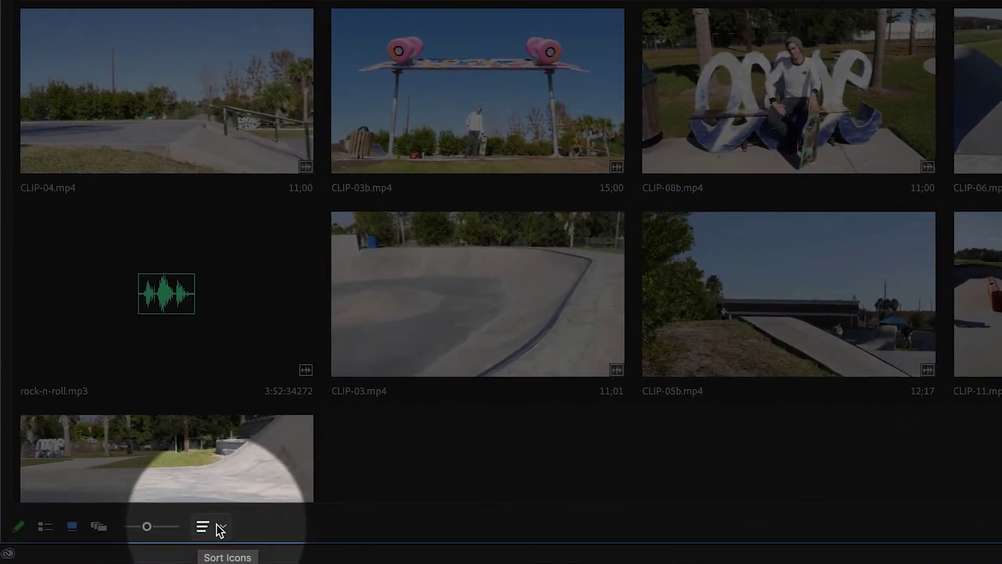
Keep thumbnails in User Order, then put CLIP-03b first and CLIP-05b second.
left_click(186, 531)
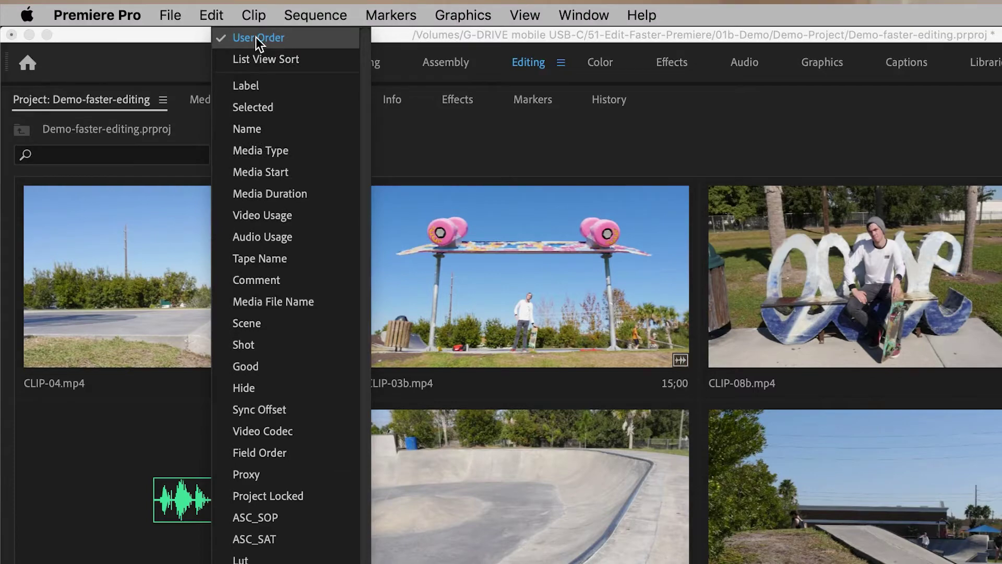
left_click(291, 37)
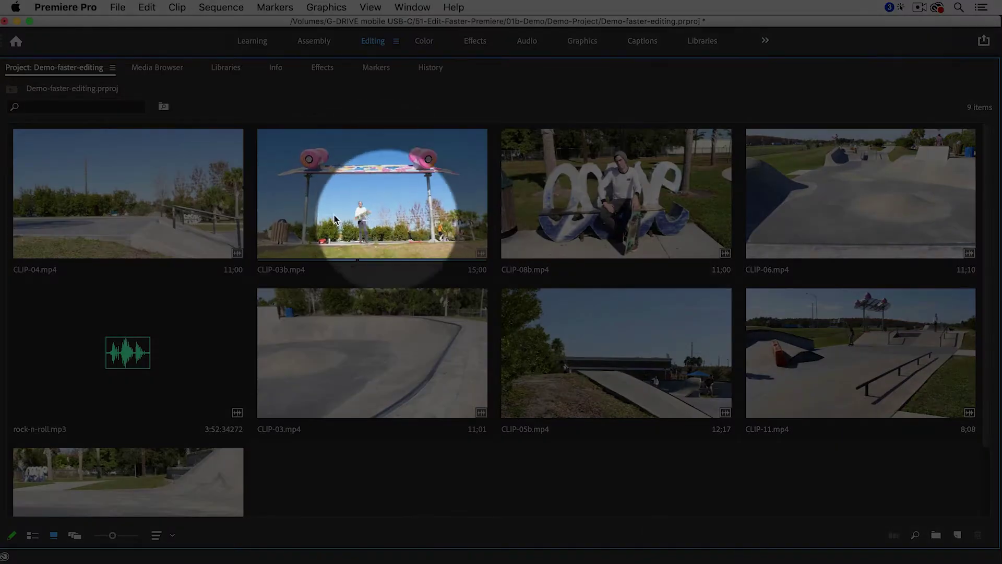
left_click(364, 192)
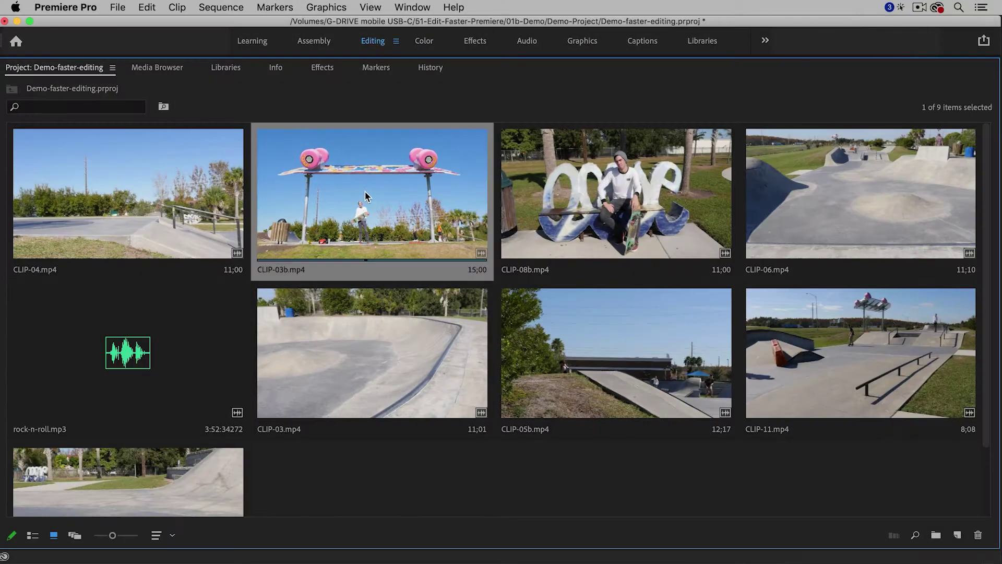
left_click_drag(59, 192, 59, 191)
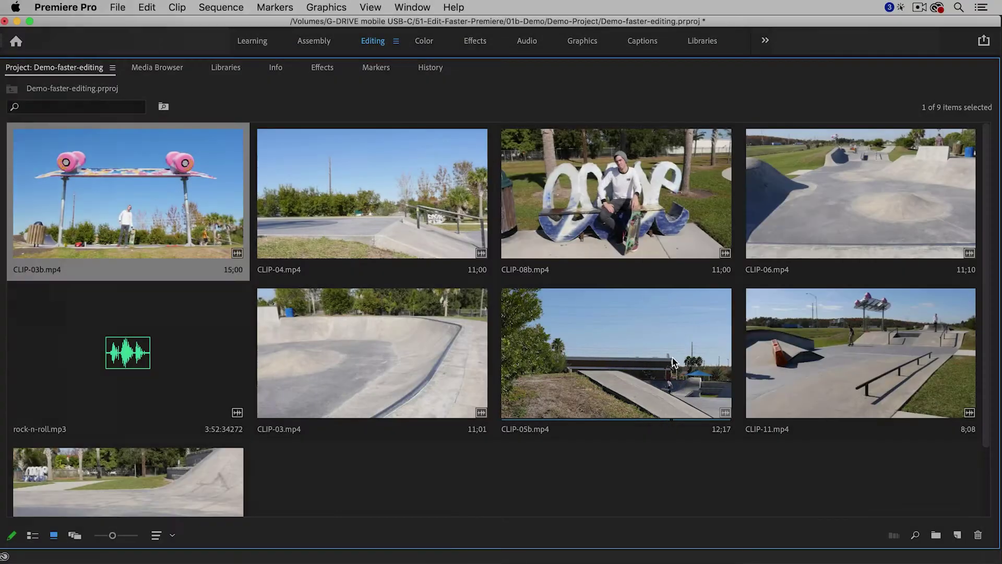
left_click_drag(617, 360, 448, 259)
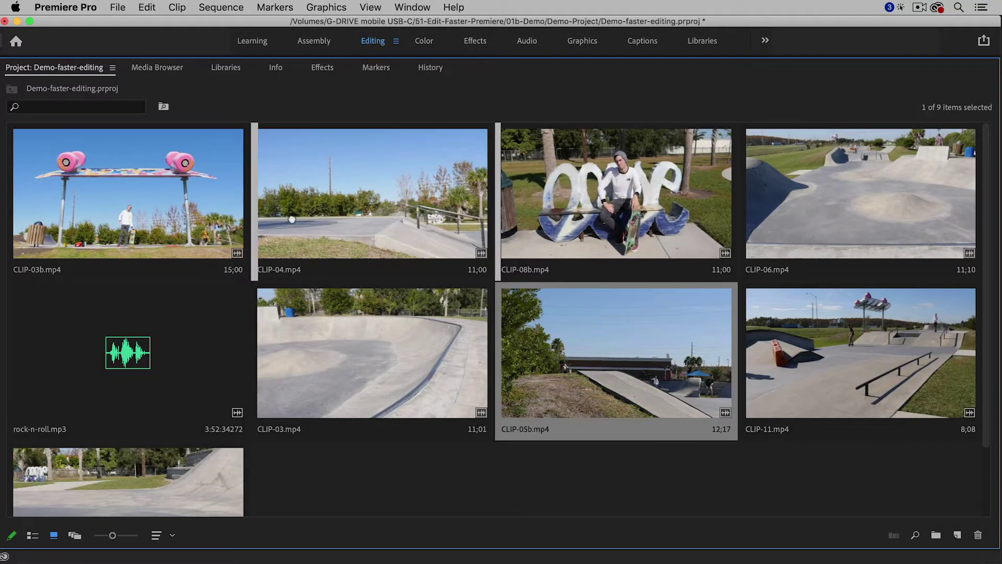
left_click_drag(268, 219, 270, 221)
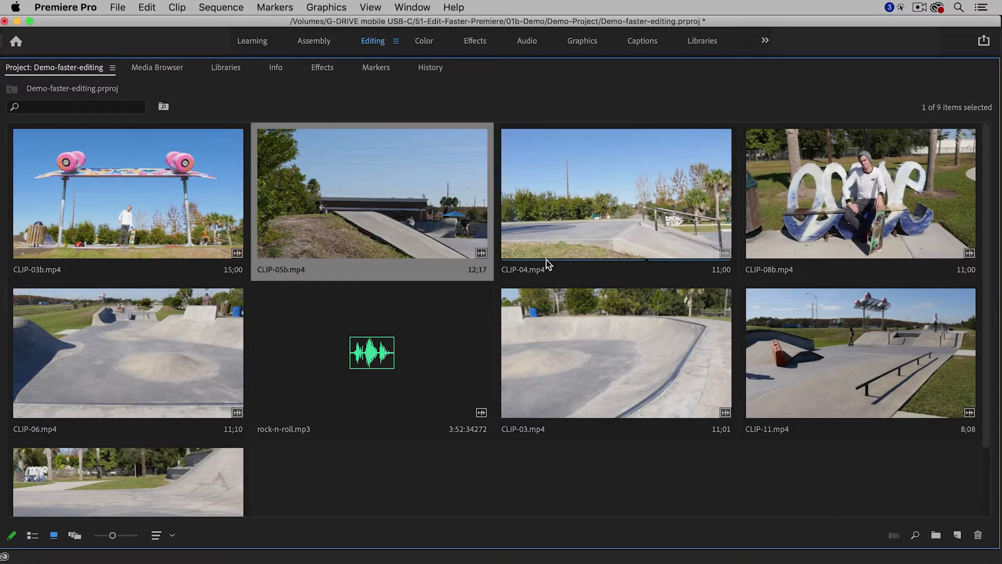
Move CLIP-03 after CLIP-05b, CLIP-11 before CLIP-08b, CLIP-05 after CLIP-11, then deselect.
left_click(608, 348)
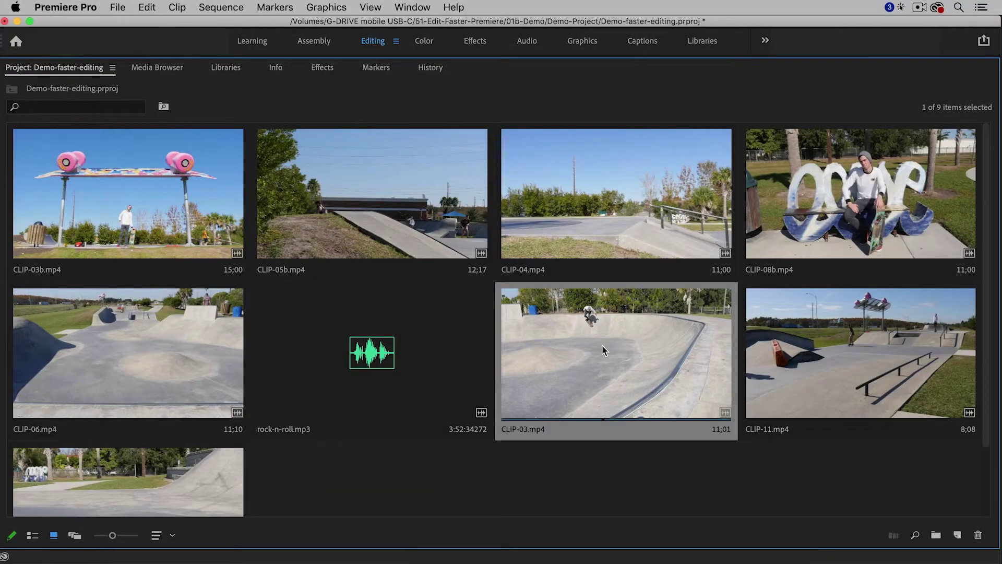
left_click_drag(595, 321, 509, 245)
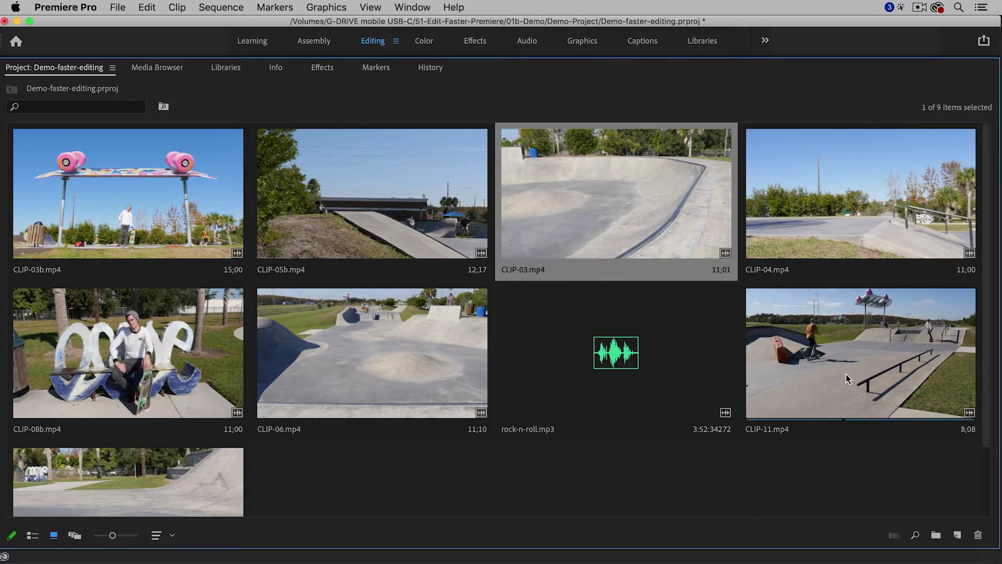
left_click_drag(846, 367, 121, 355)
scroll(350, 466, "down", 2)
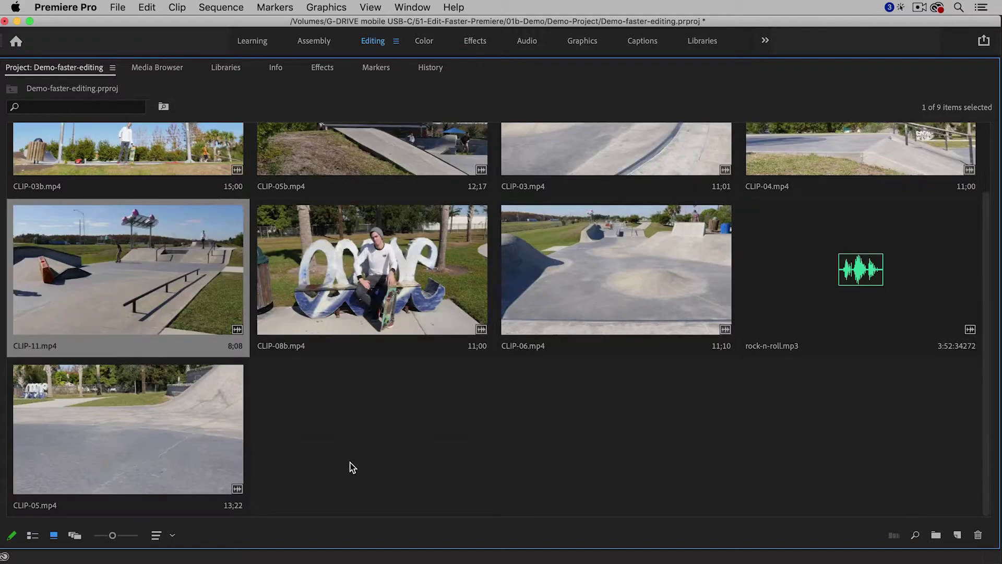
left_click(170, 449)
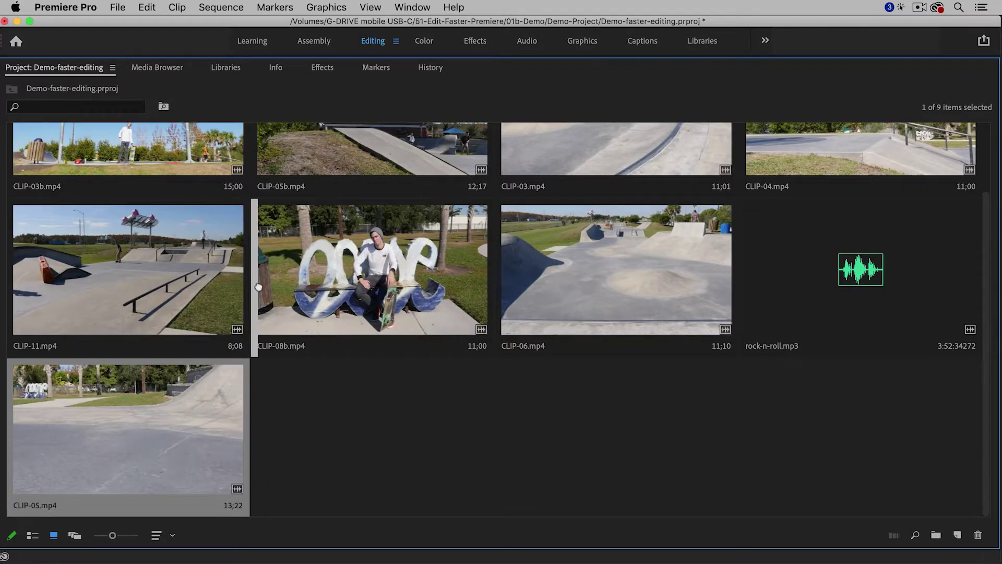
left_click_drag(259, 287, 261, 288)
scroll(442, 388, "up", 2)
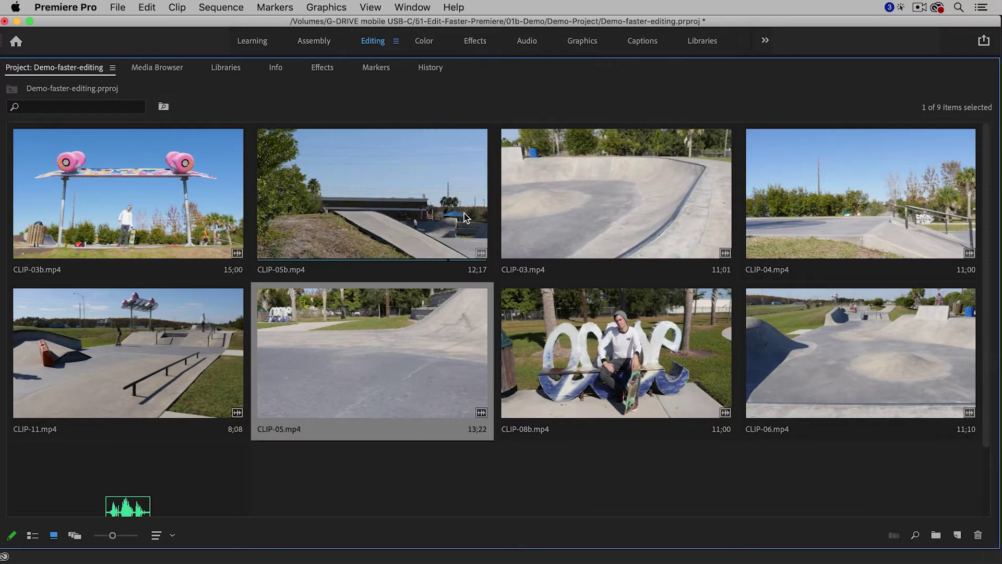
left_click(340, 473)
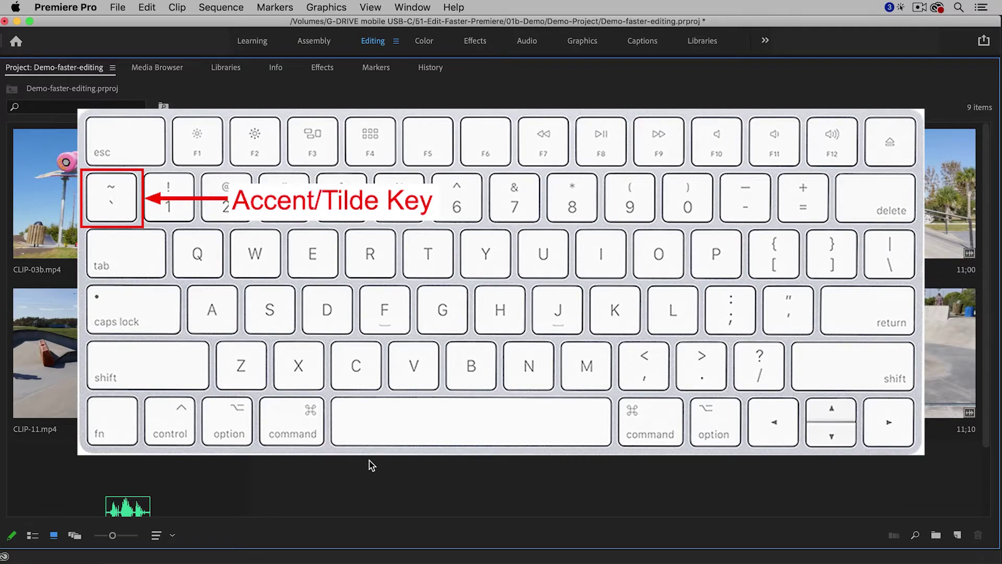
Restore the normal layout and drag the six selected skate clips onto the Timeline as sequence CLIP-05.
key("grave")
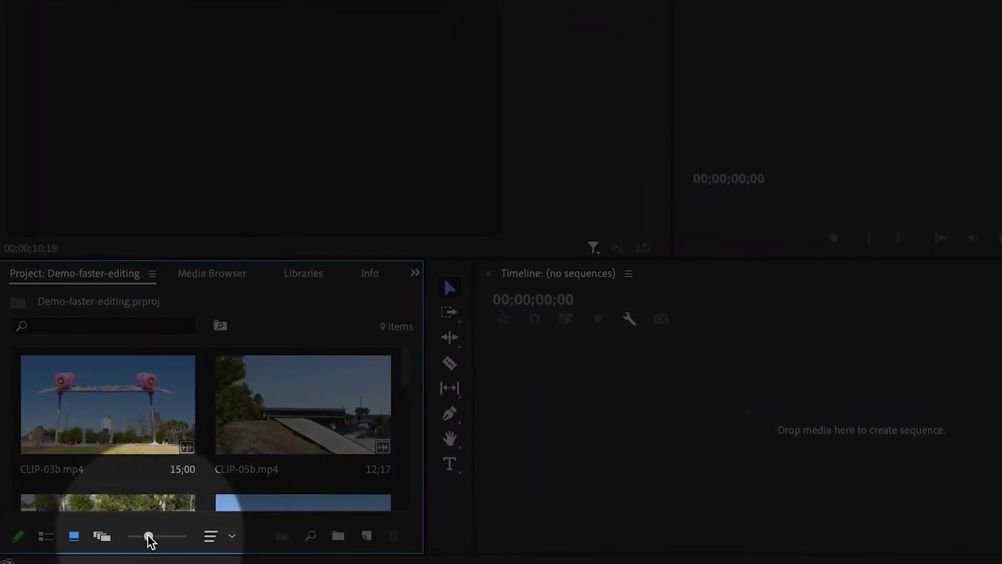
mouse_move(149, 535)
left_mouse_down()
mouse_move(134, 536)
mouse_move(143, 536)
left_mouse_up()
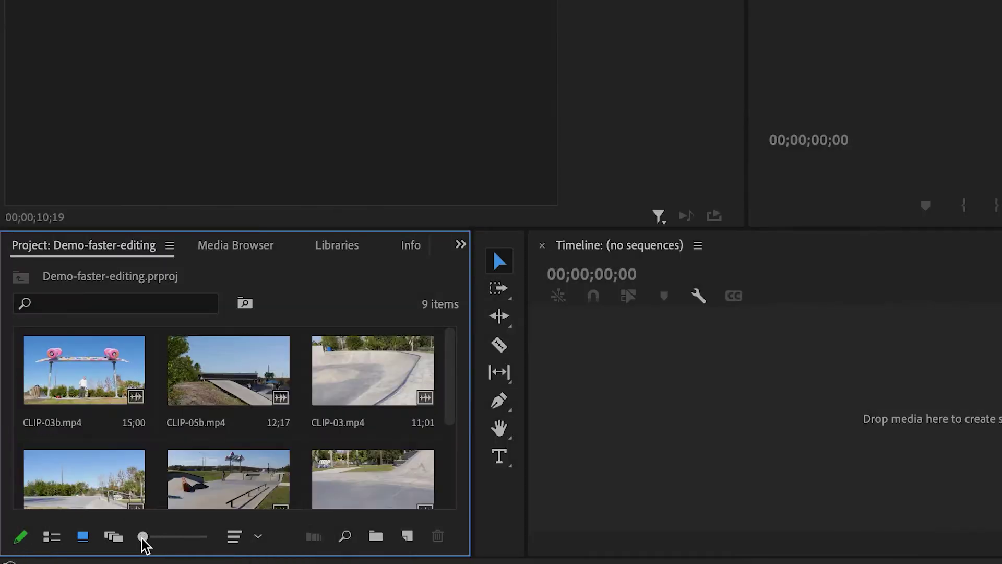
left_click(114, 394)
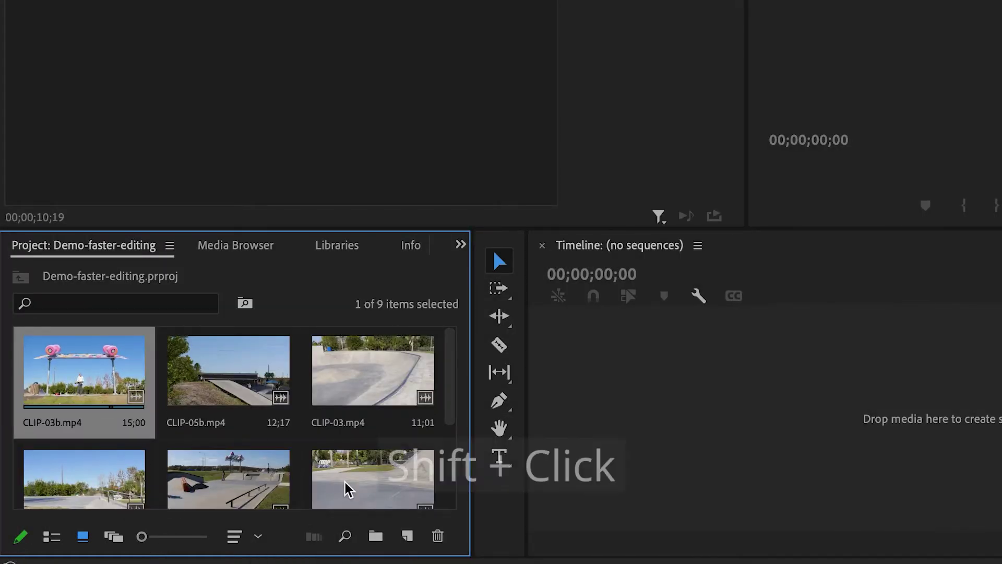
left_click(360, 492, "shift")
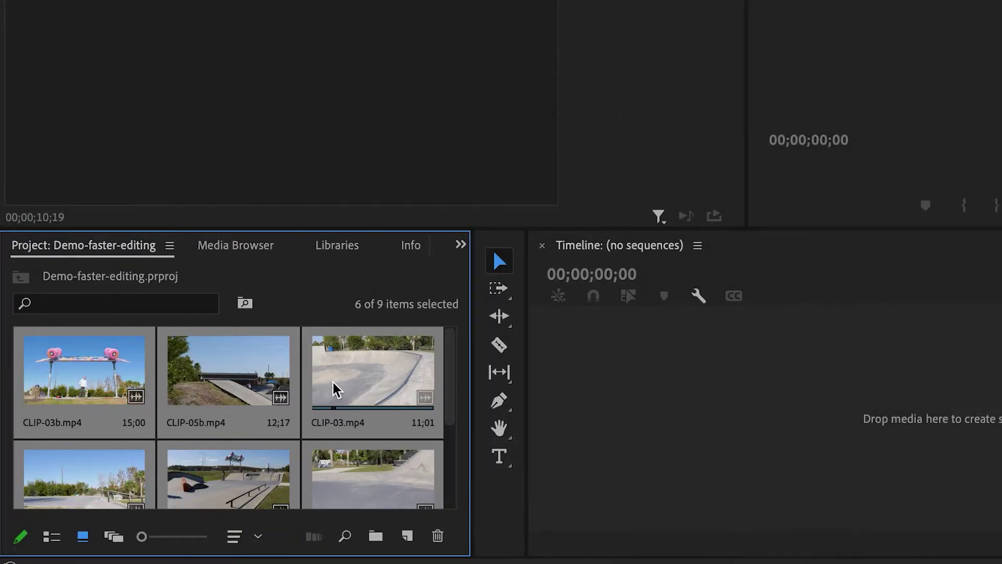
left_click_drag(334, 388, 677, 406)
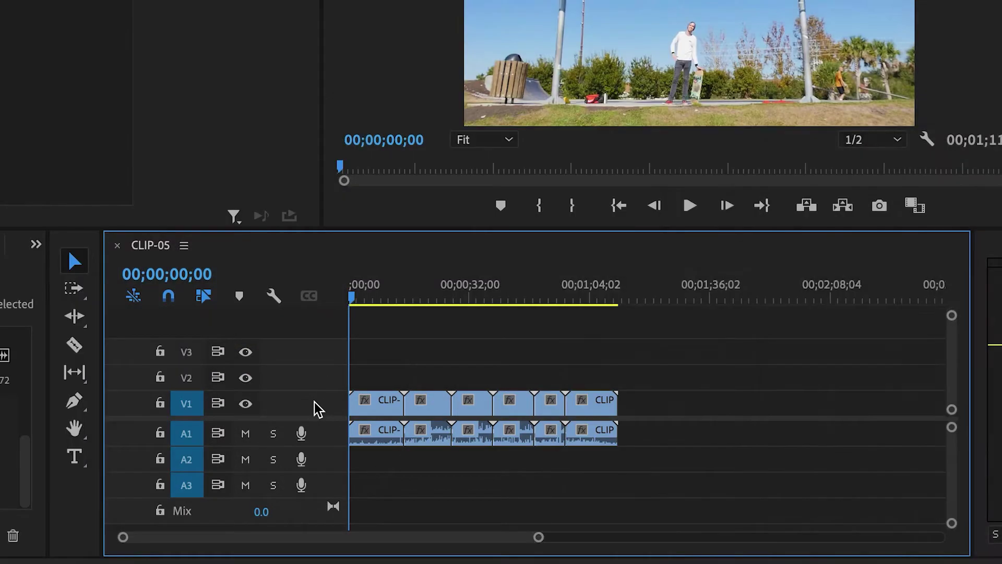
Expand track V1 to show thumbnails, zoom in, and park the playhead at 00;00;03;25.
double_click(313, 409)
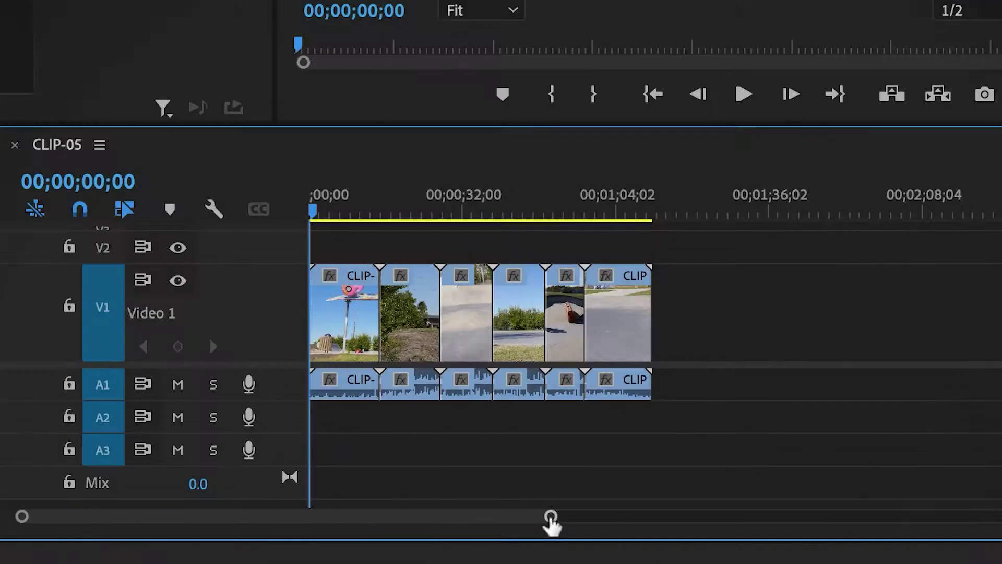
left_click_drag(553, 521, 466, 530)
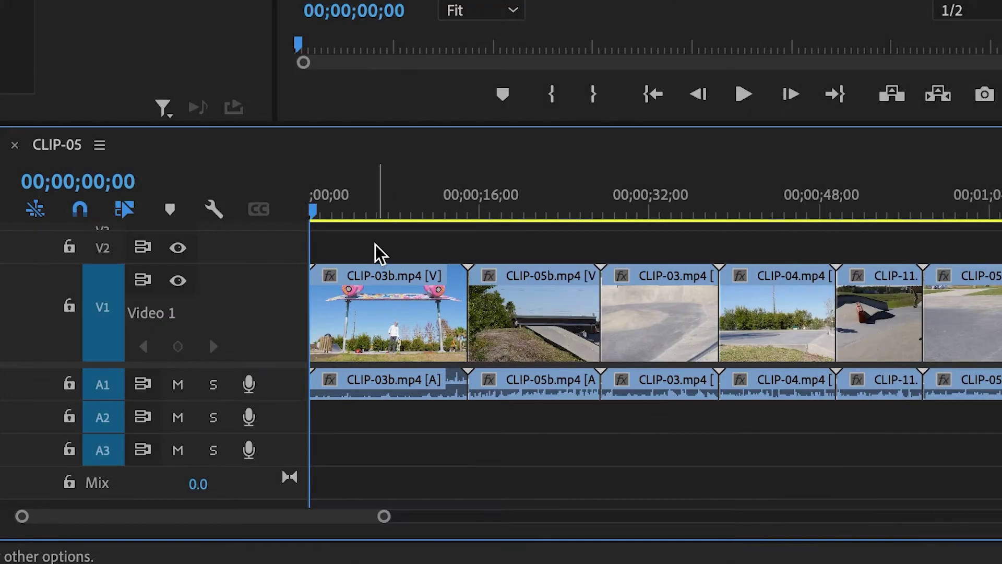
left_click_drag(314, 211, 365, 223)
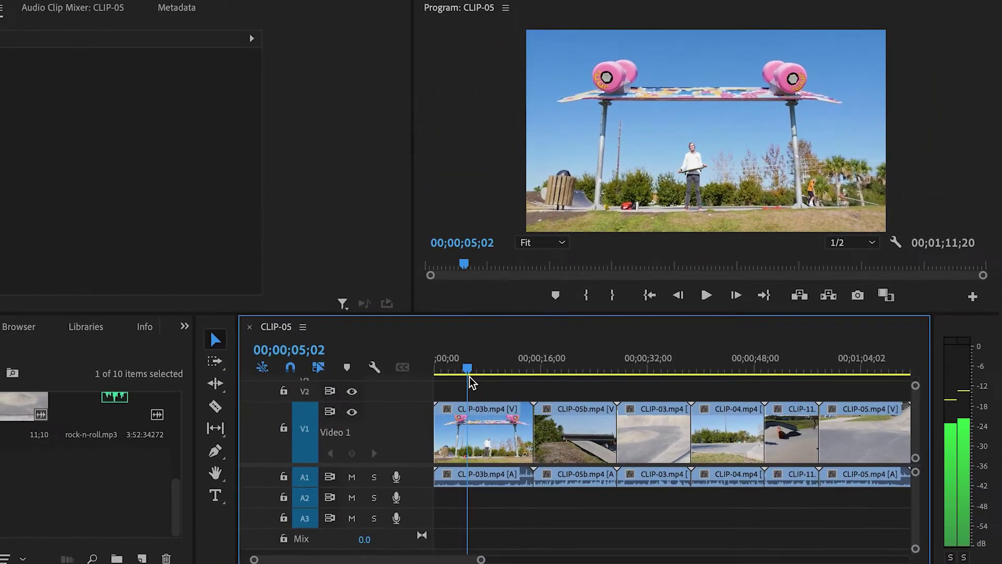
left_click_drag(469, 379, 461, 380)
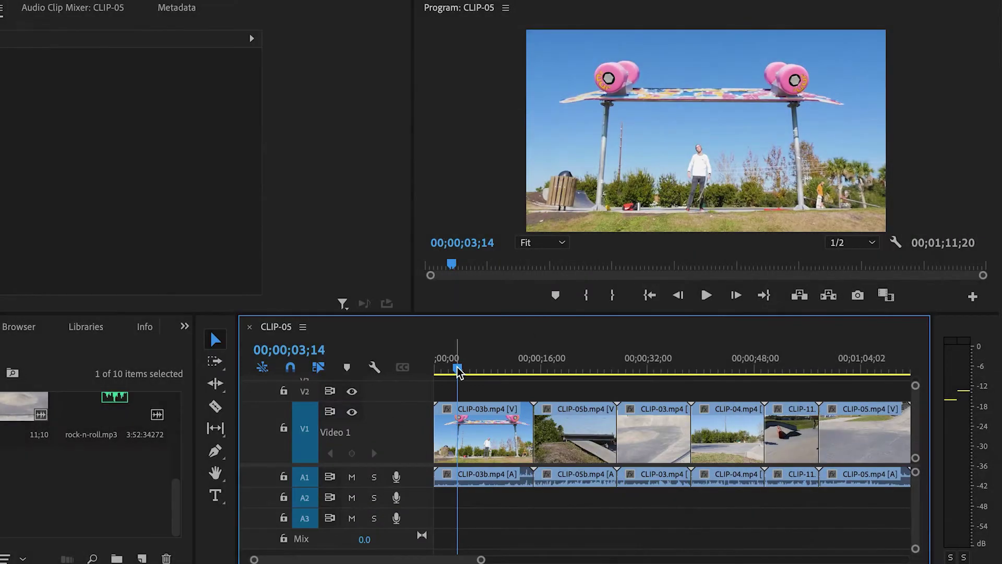
left_click_drag(457, 372, 460, 372)
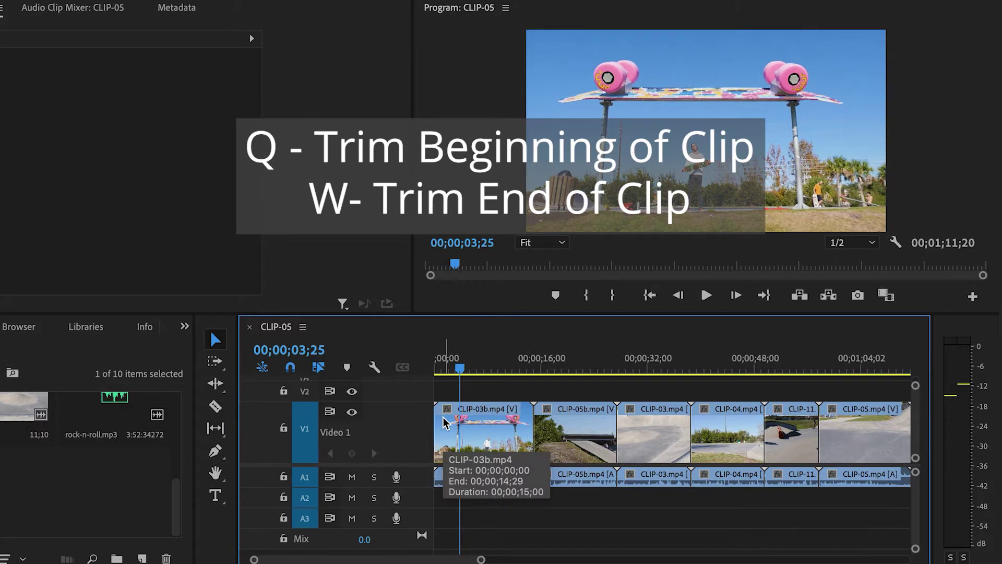
Ripple-trim the starts and ends of CLIP-03b and CLIP-05b to their best moments.
key("q")
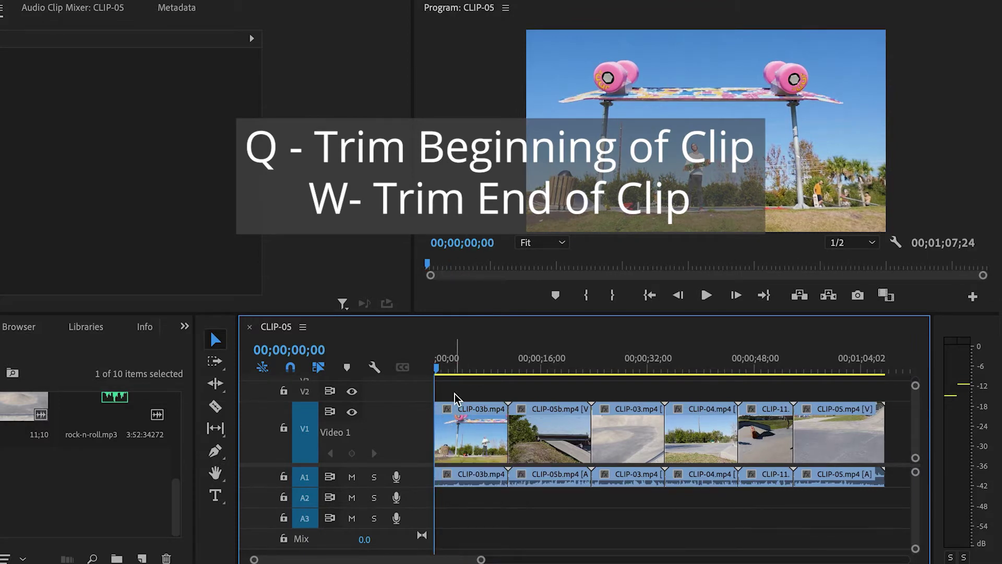
key("space")
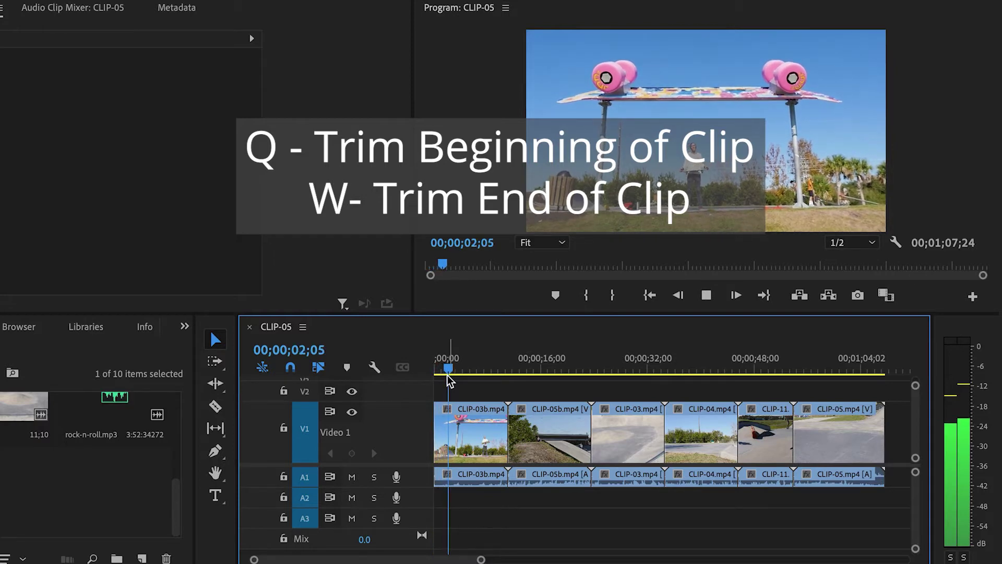
key("space")
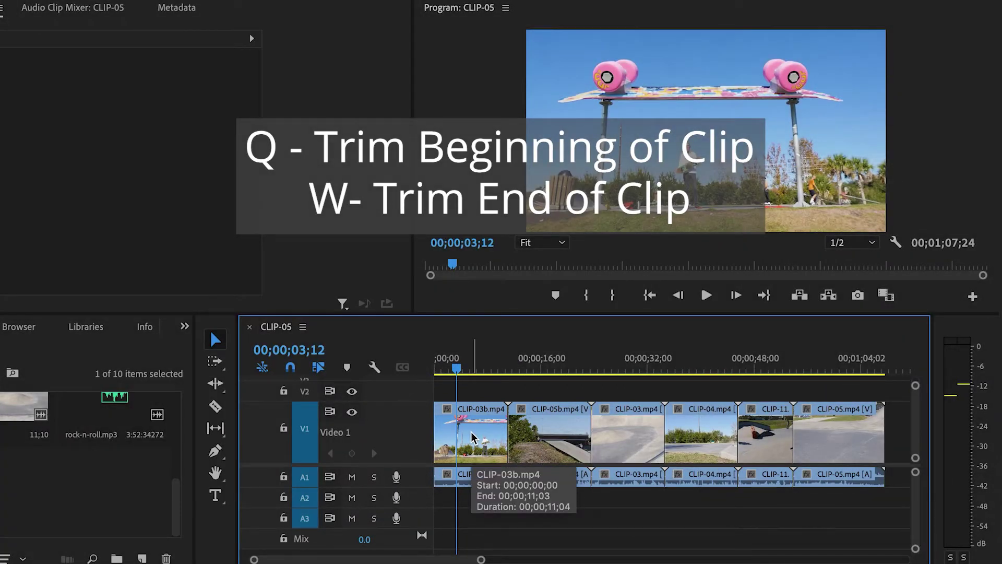
key("w")
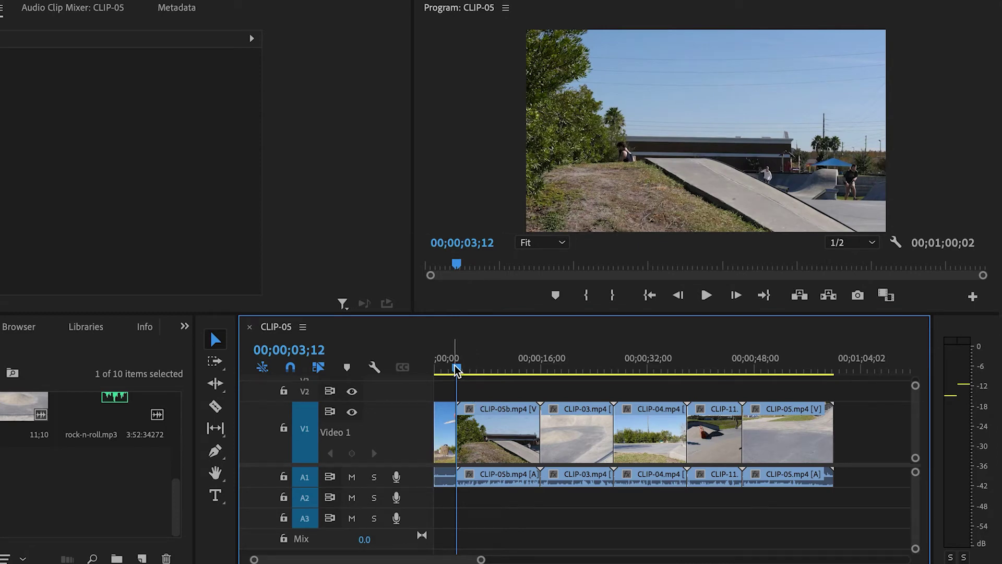
left_click_drag(456, 369, 480, 384)
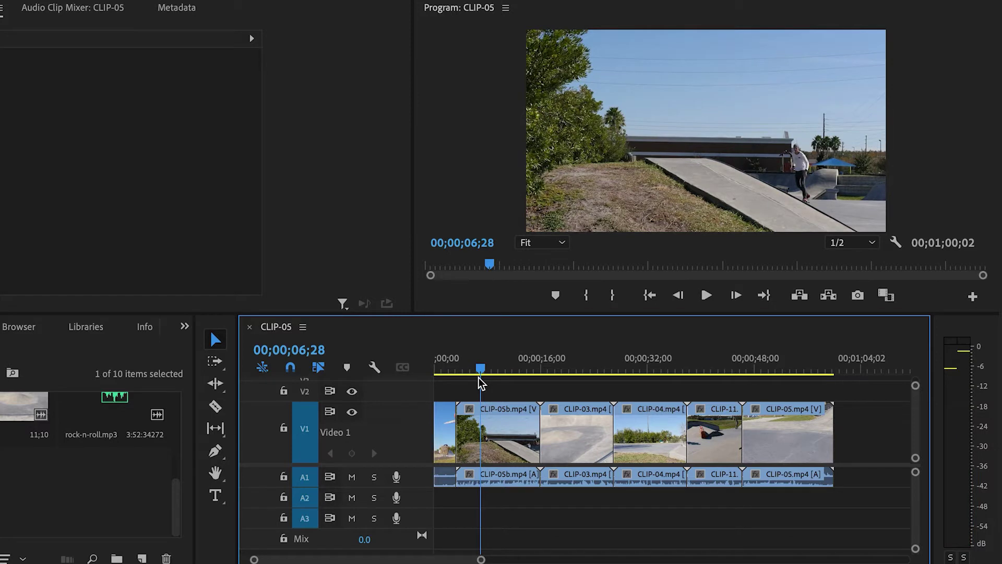
key("q")
left_click_drag(468, 373, 492, 381)
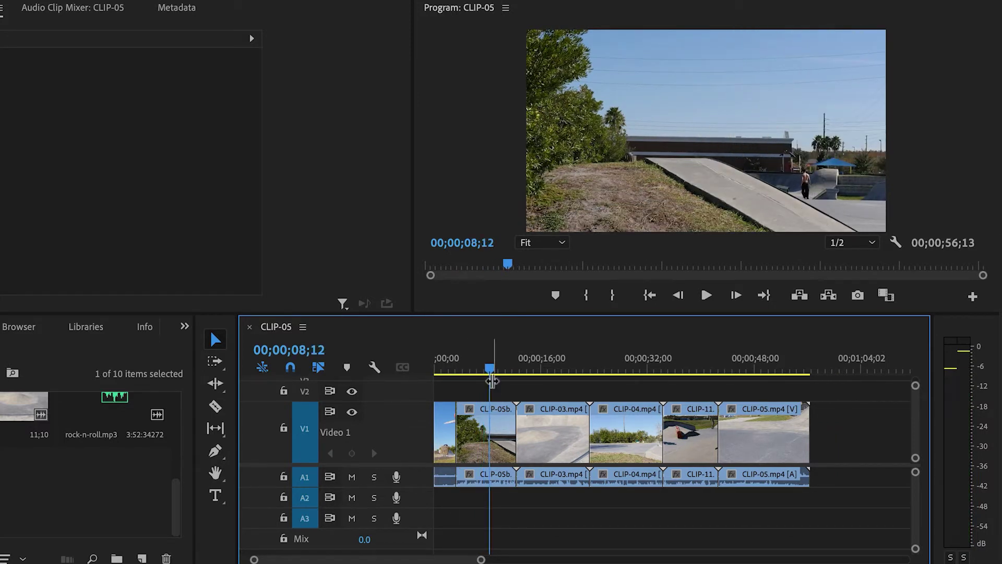
key("w")
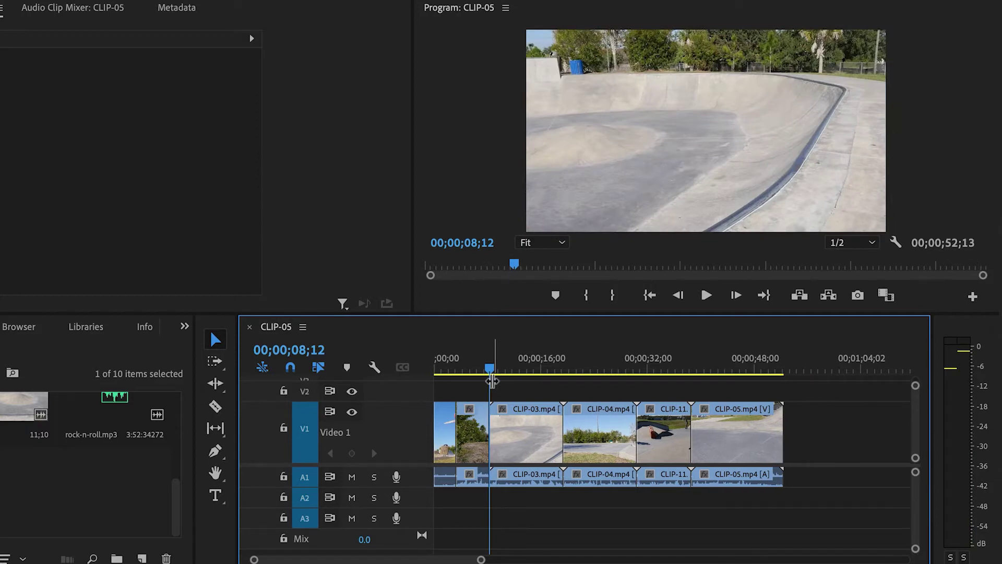
Ripple-trim CLIP-03, CLIP-04, CLIP-11 and CLIP-05, shortening the sequence to 00;00;23;08.
left_click_drag(502, 375, 552, 385)
key("q")
key("w")
key("q")
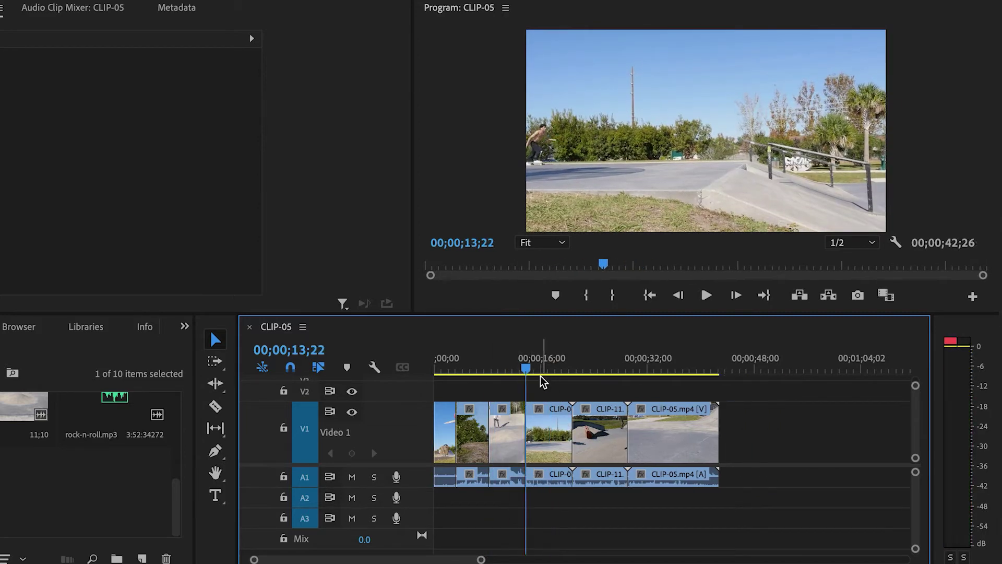
key("space")
key("w")
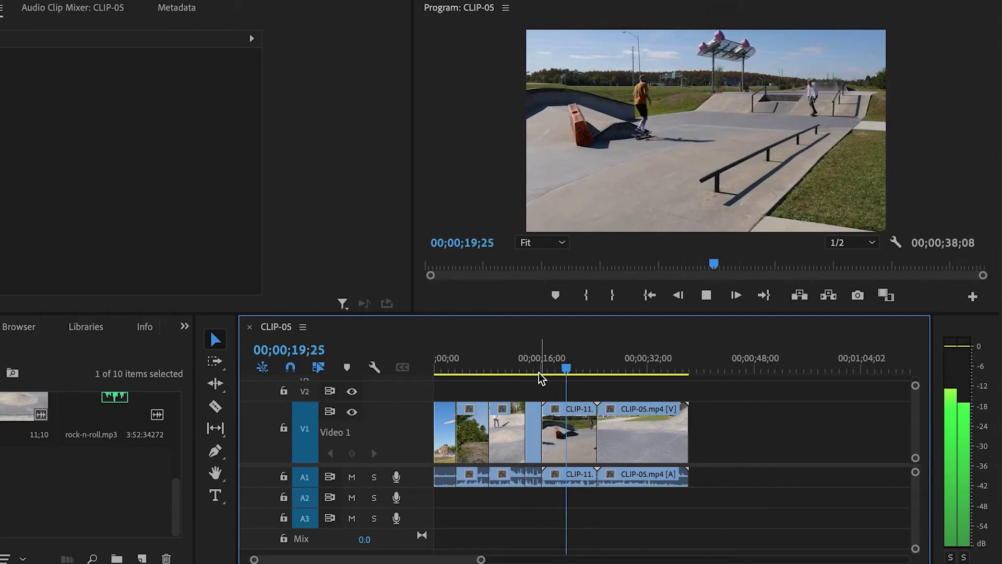
key("q")
key("w")
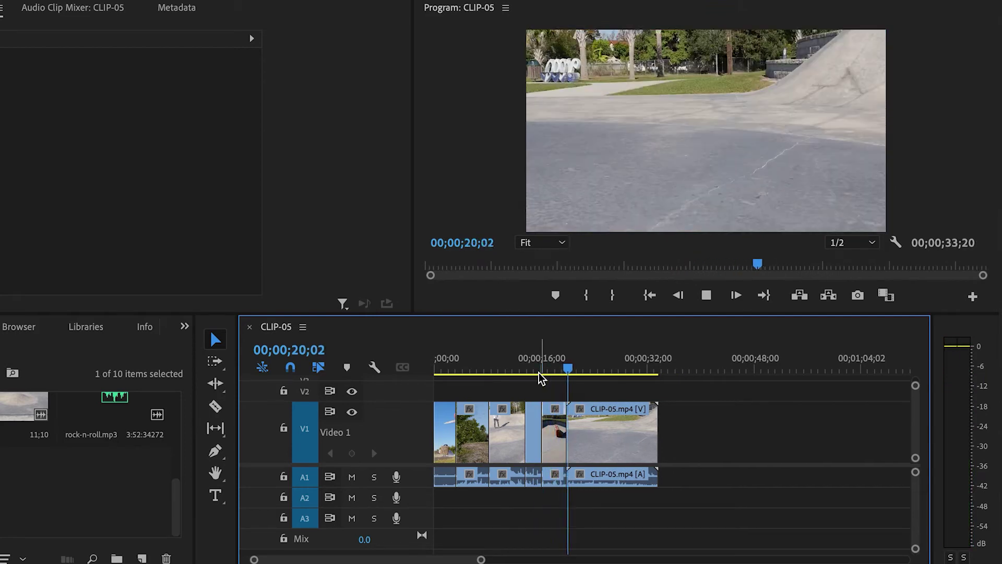
left_click_drag(539, 376, 596, 372)
key("space")
key("q")
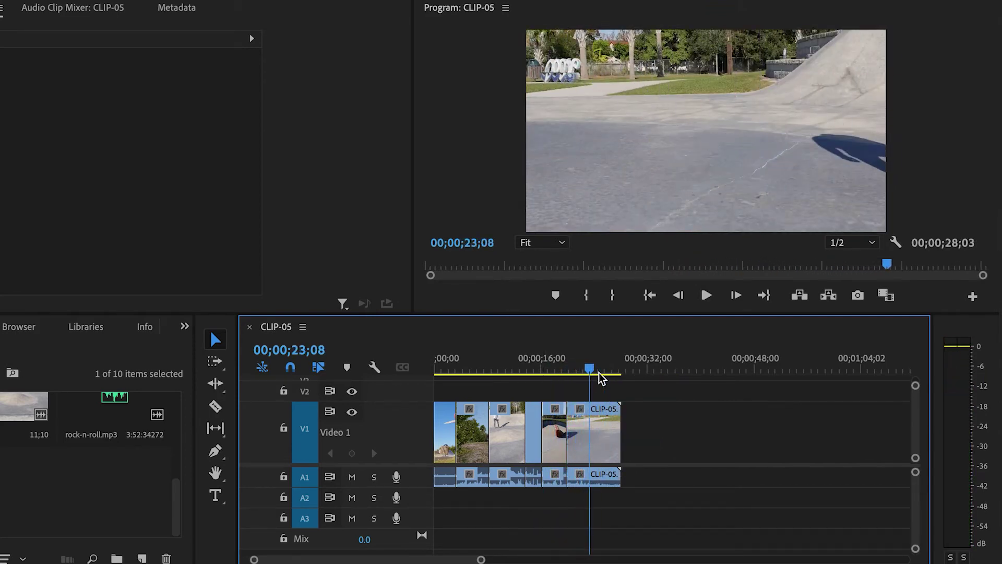
key("w")
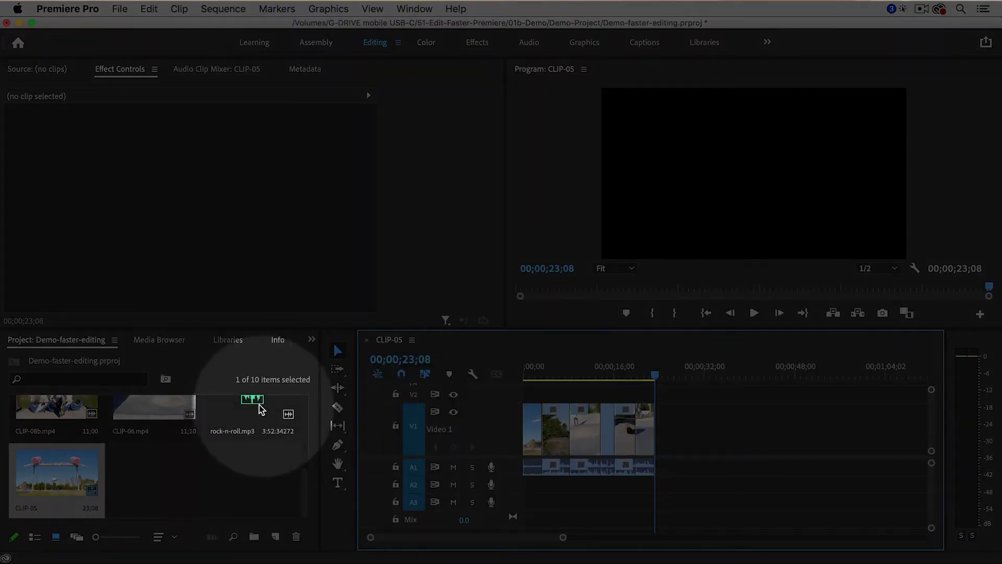
Place rock-n-roll.mp3 on track A2 starting at 00;00;00;00 and fit the whole sequence in view.
left_click(250, 405)
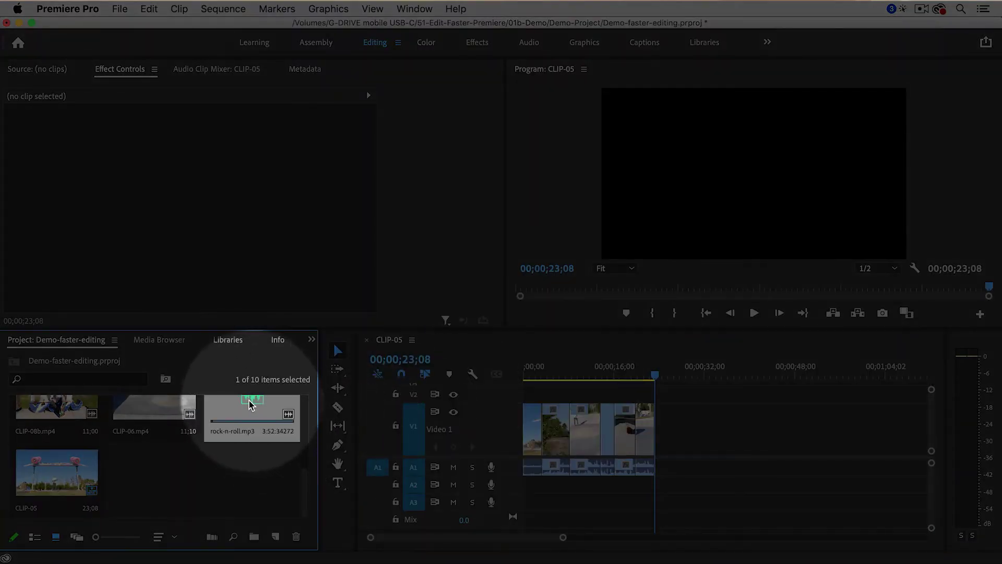
left_click_drag(250, 404, 526, 490)
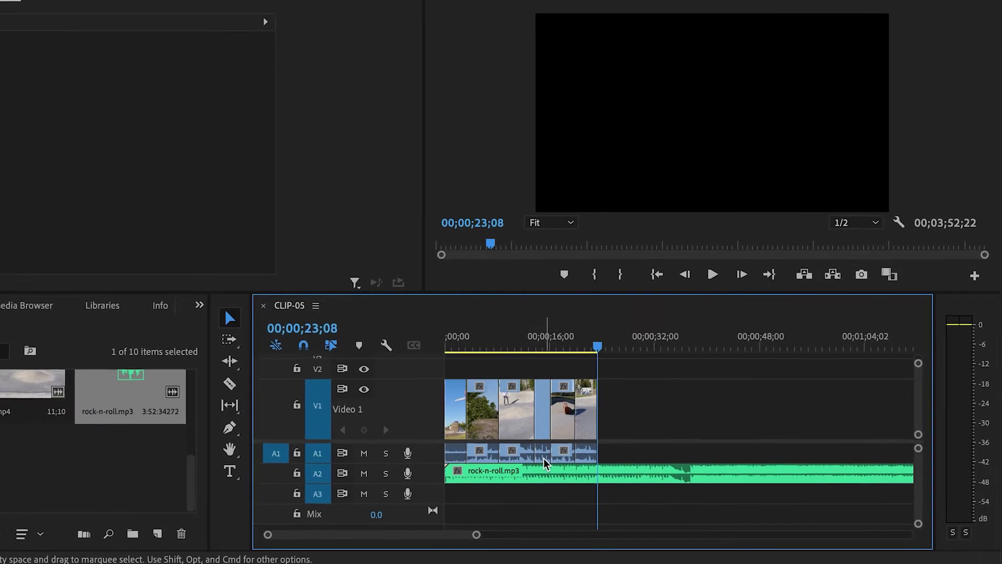
key("backslash")
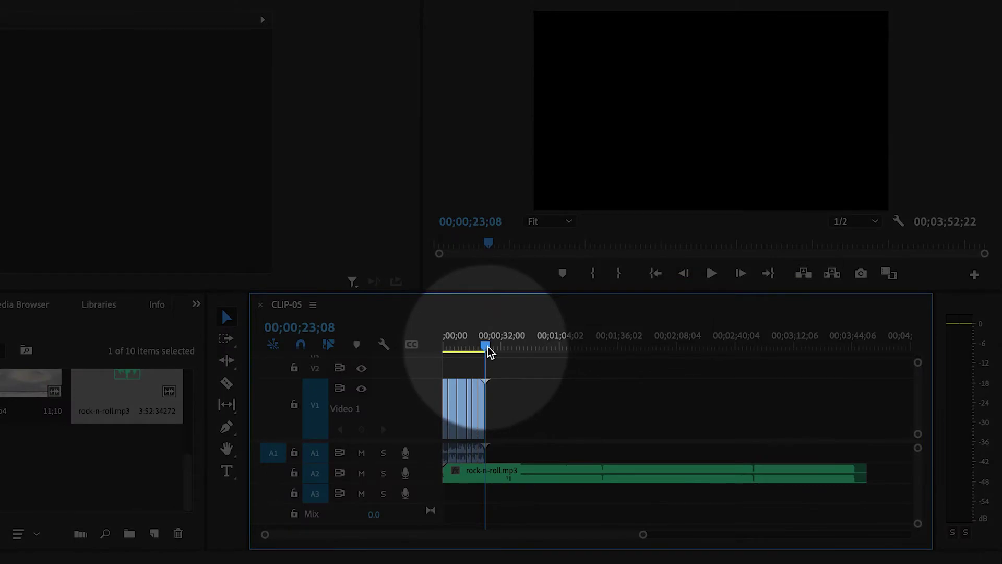
left_click(486, 347)
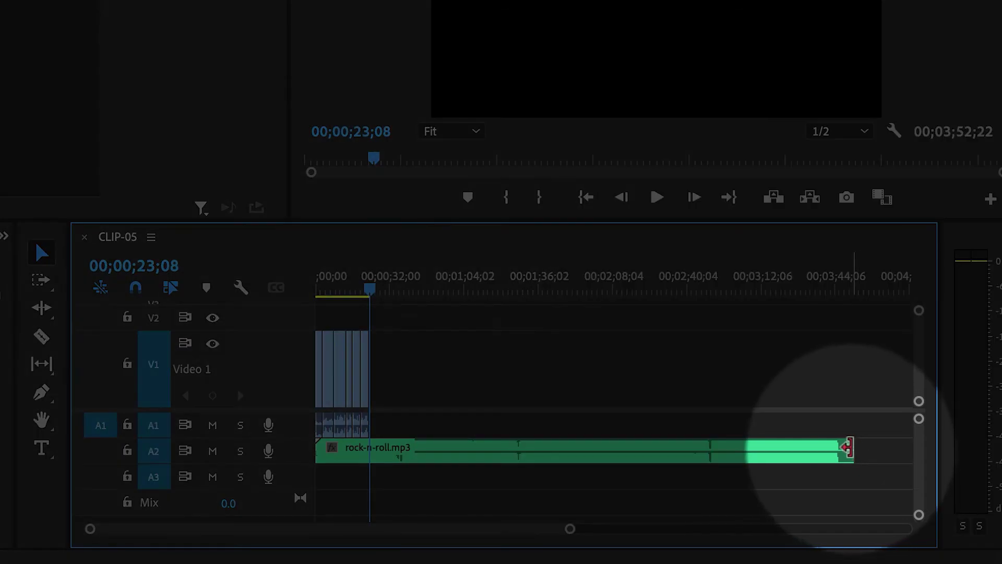
Trim the music clip's end to the playhead at 00;00;23;08 and refit the sequence view.
left_click(848, 448)
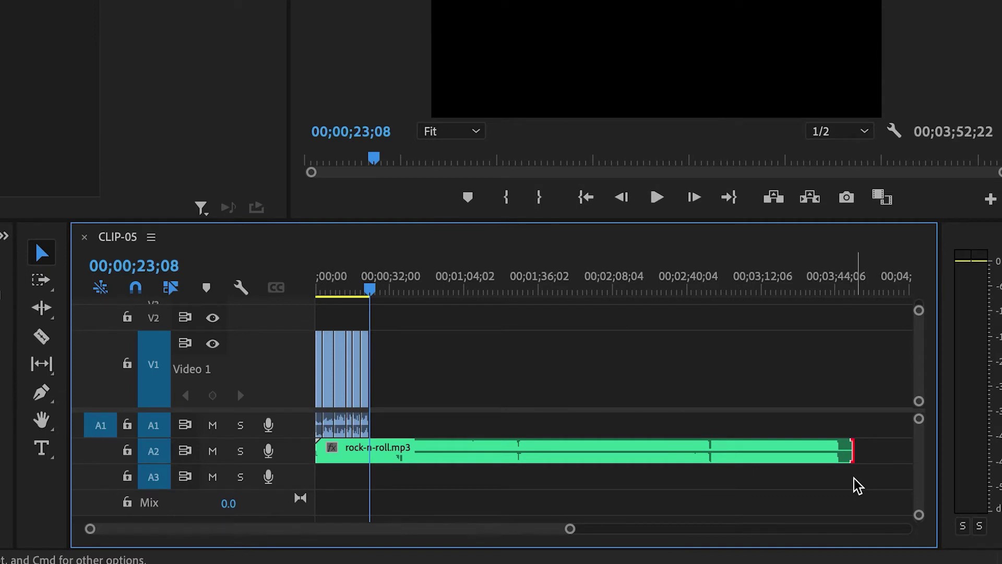
key("e")
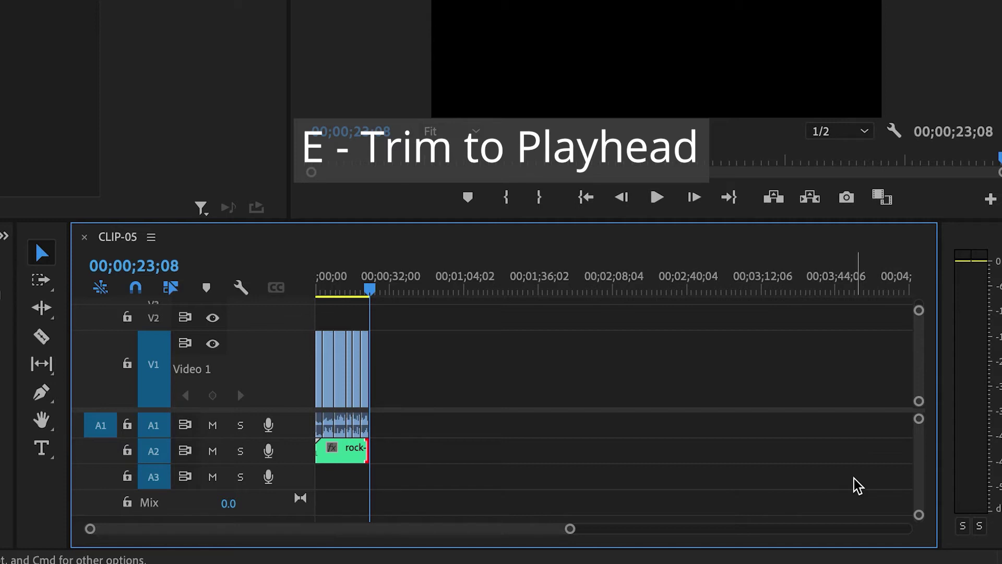
key("backslash")
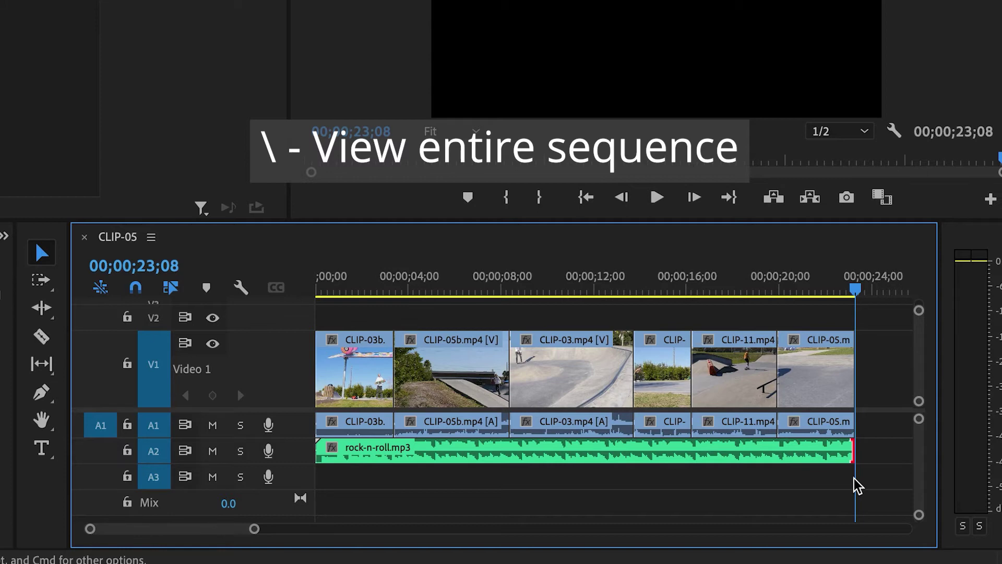
Preview from about three seconds, expand Audio 2 to show the waveform, and select rock-n-roll.mp3.
left_click(388, 288)
key("space")
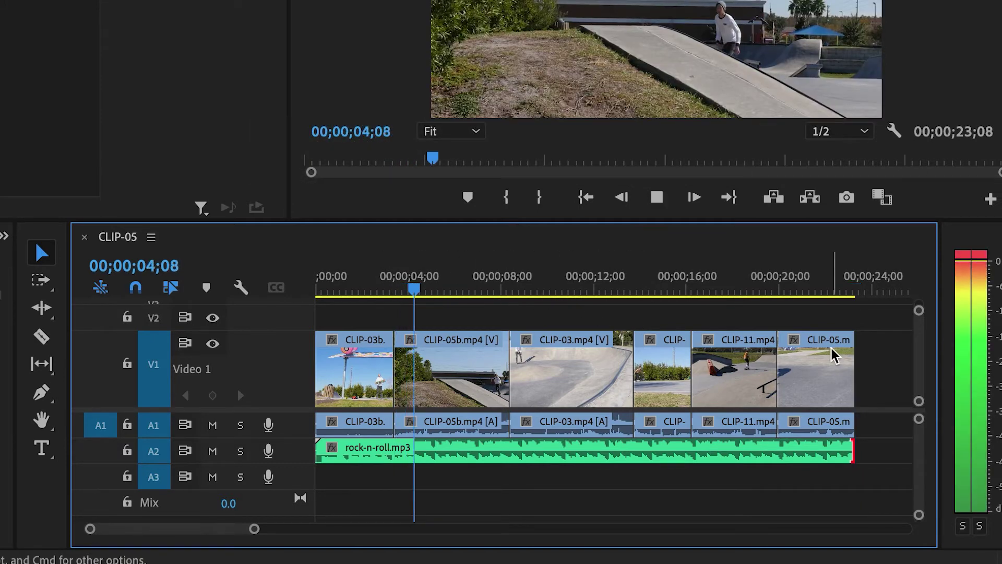
key("space")
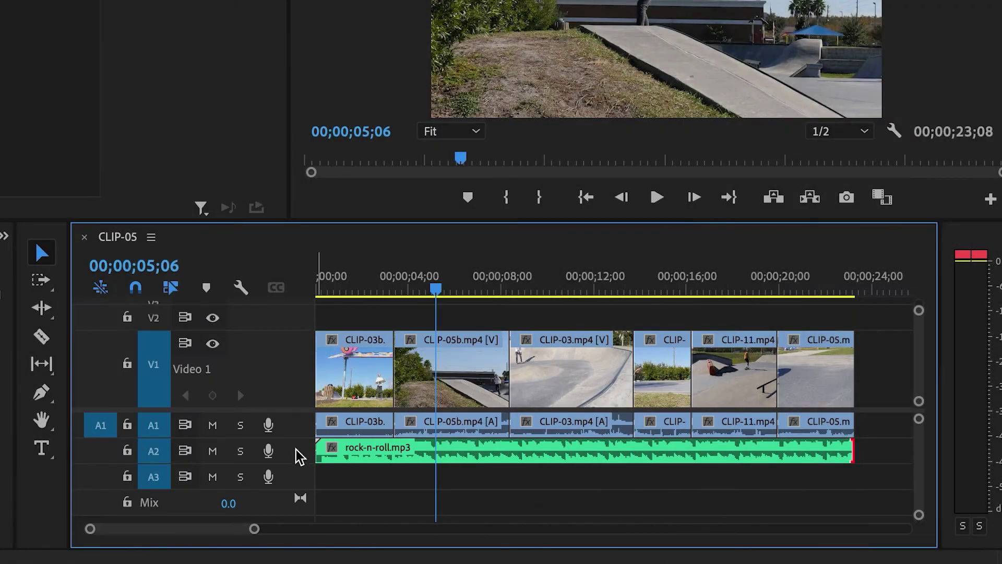
double_click(299, 455)
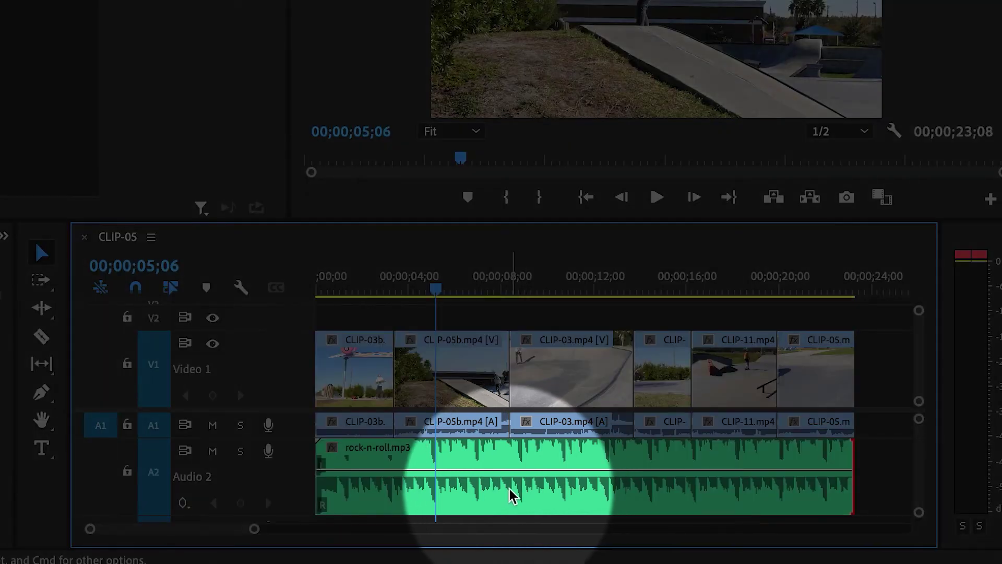
left_click(511, 488)
Normalize the rock-n-roll.mp3 music clip's audio gain to a max peak of -6 dB.
right_click(512, 490)
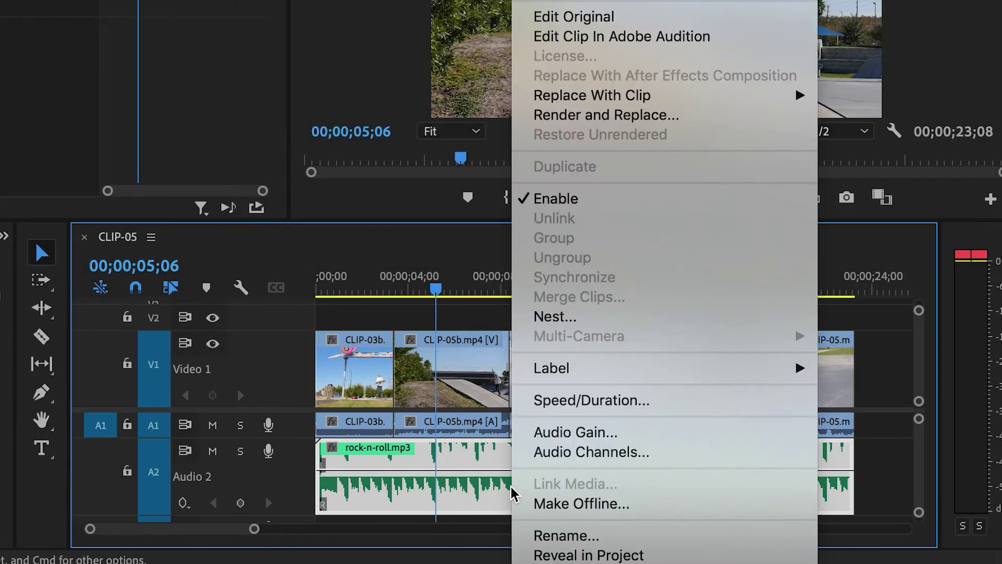
left_click(616, 434)
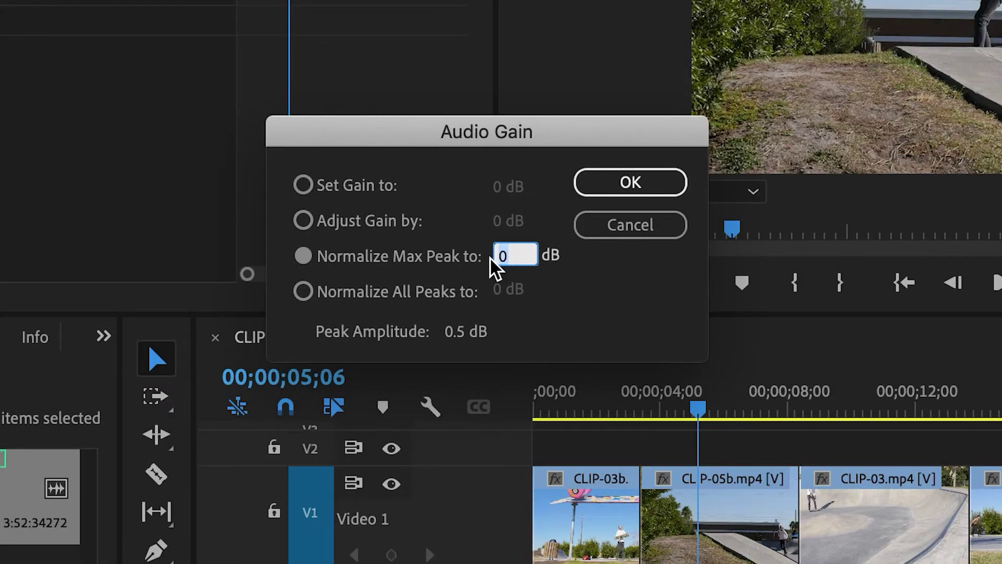
type("-6")
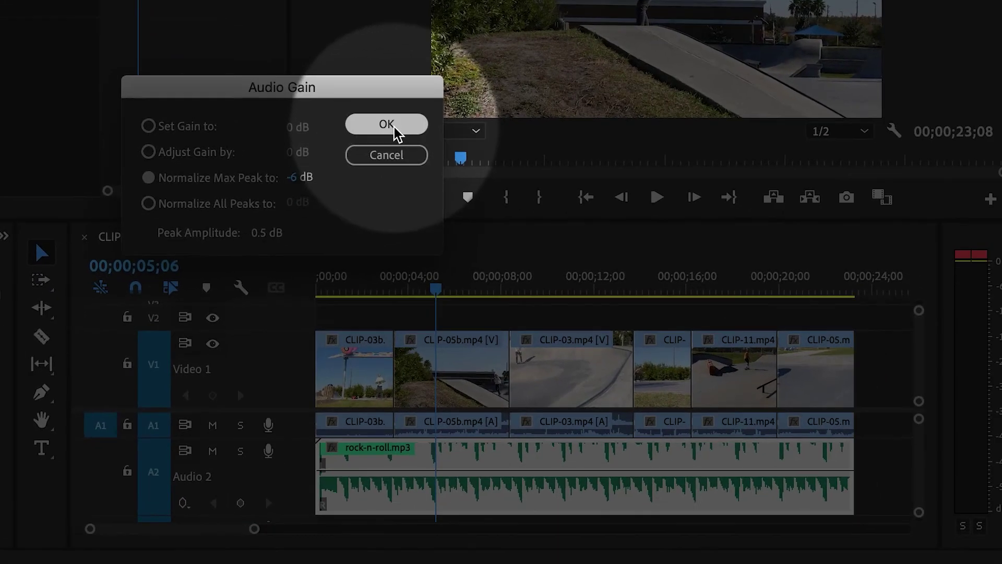
left_click(444, 146)
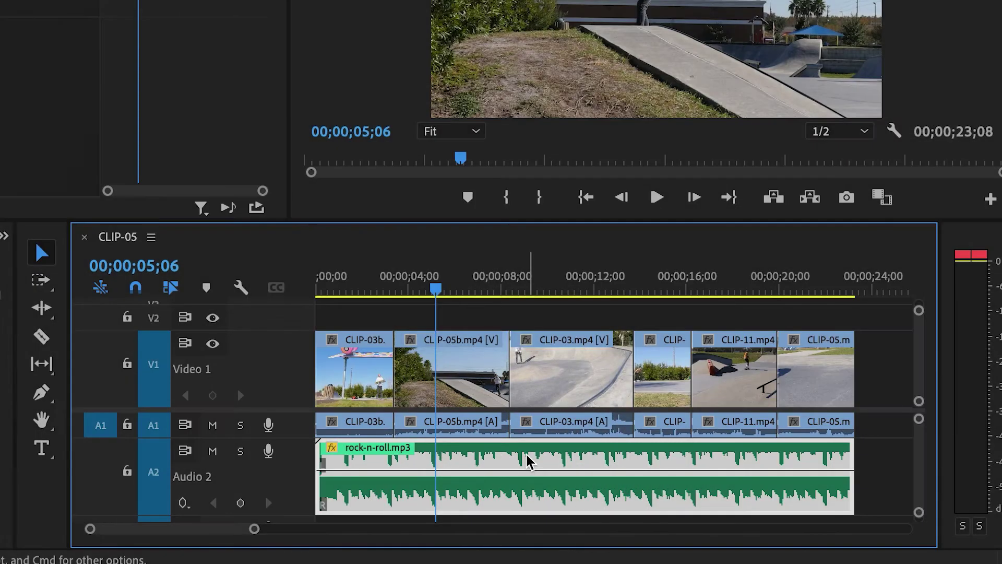
Play the sequence and mute track A1 so only the music is heard.
key("space")
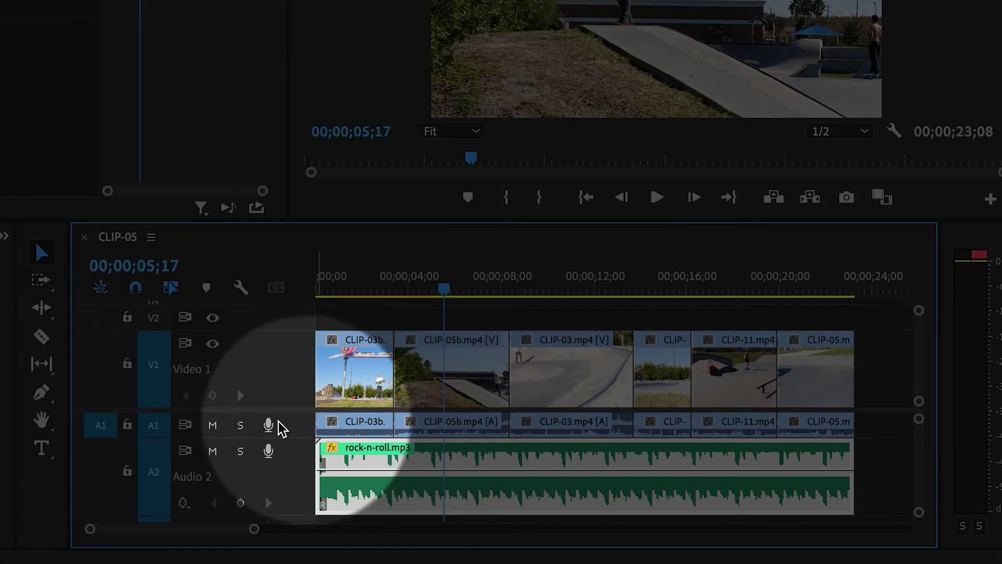
left_click(213, 426)
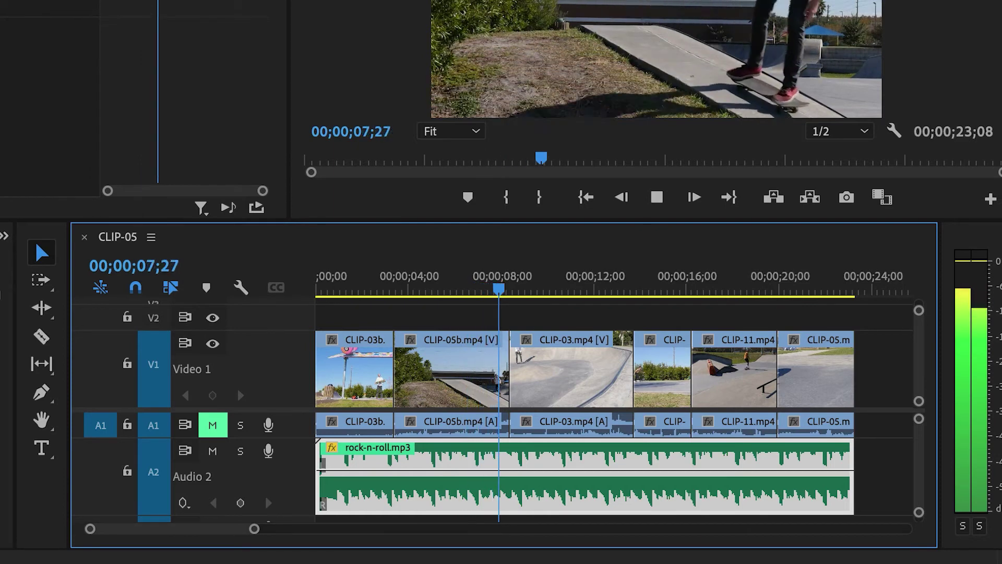
key("space")
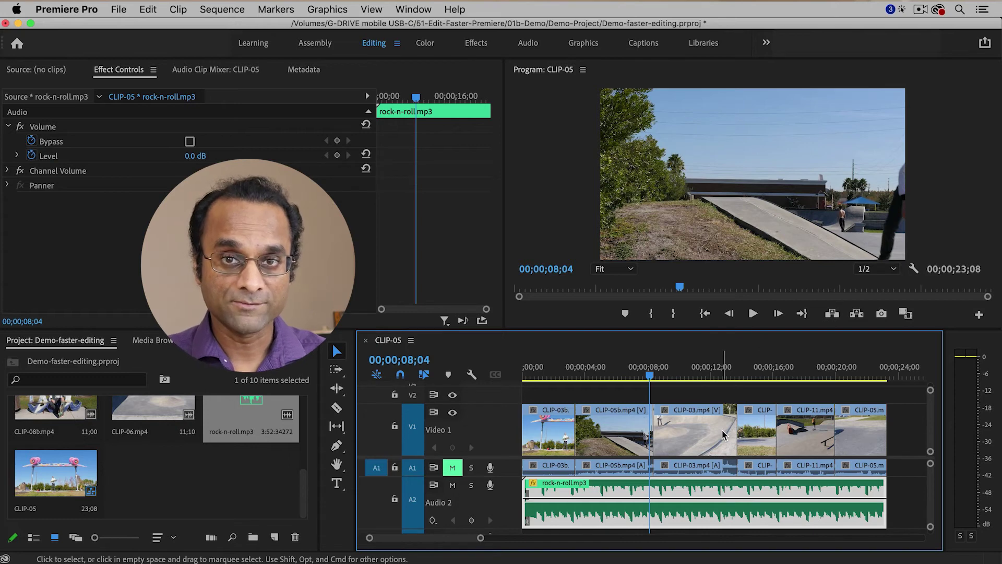
mouse_move(723, 434)
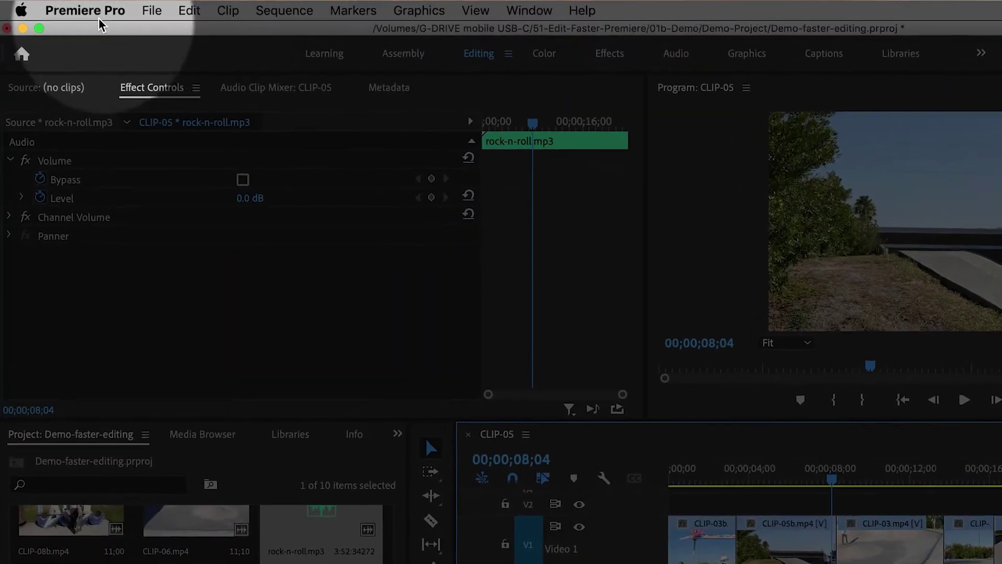
left_click(98, 16)
In Timeline preferences, set Video Transition Default Duration to 0.5 seconds and save.
mouse_move(105, 65)
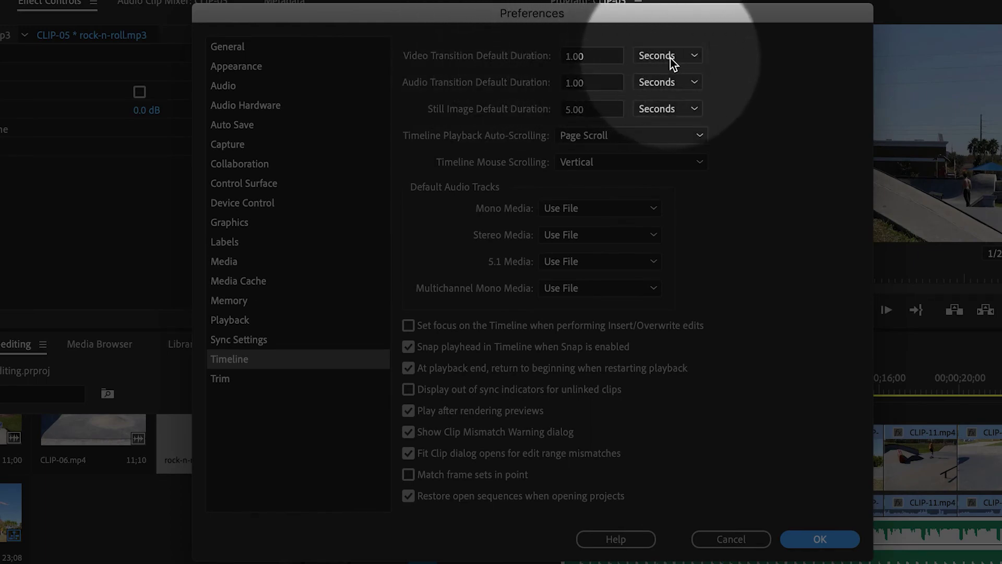
left_click(670, 58)
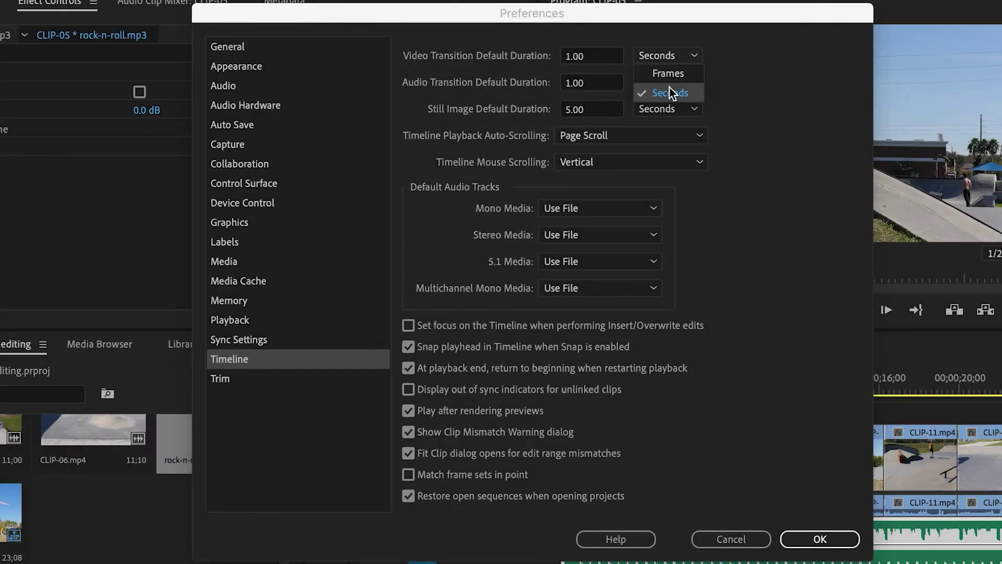
left_click(671, 91)
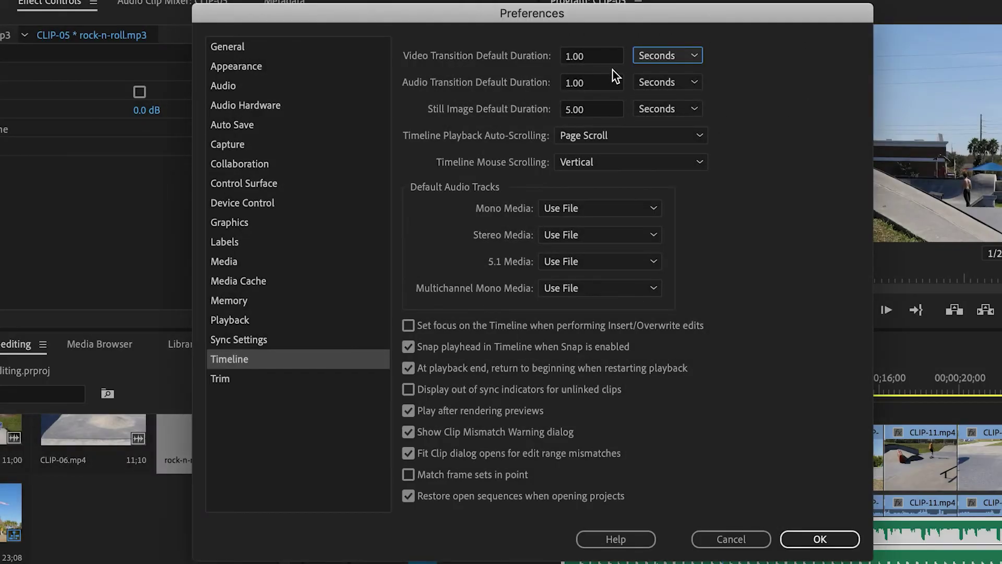
left_click(593, 58)
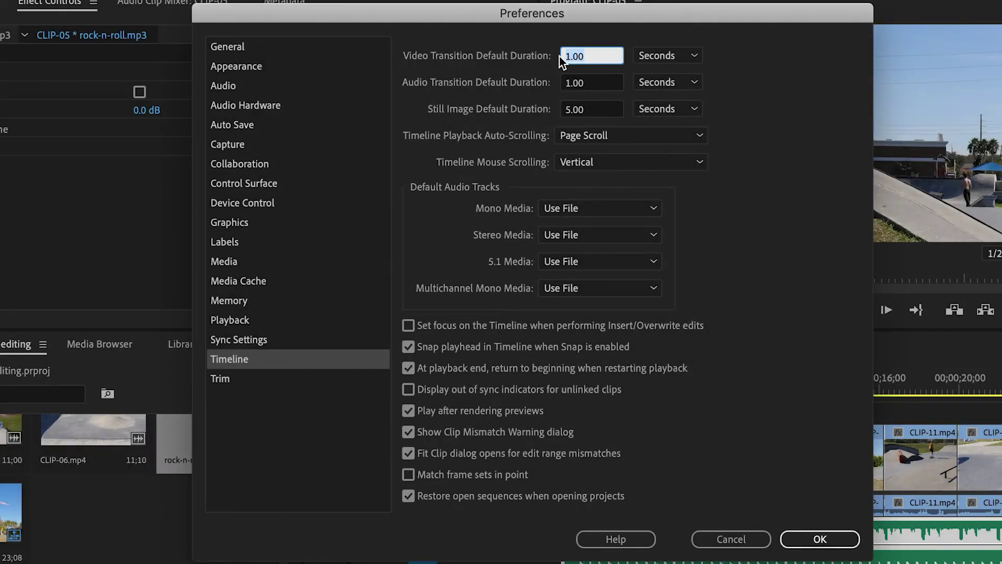
type("0.5")
key("Tab")
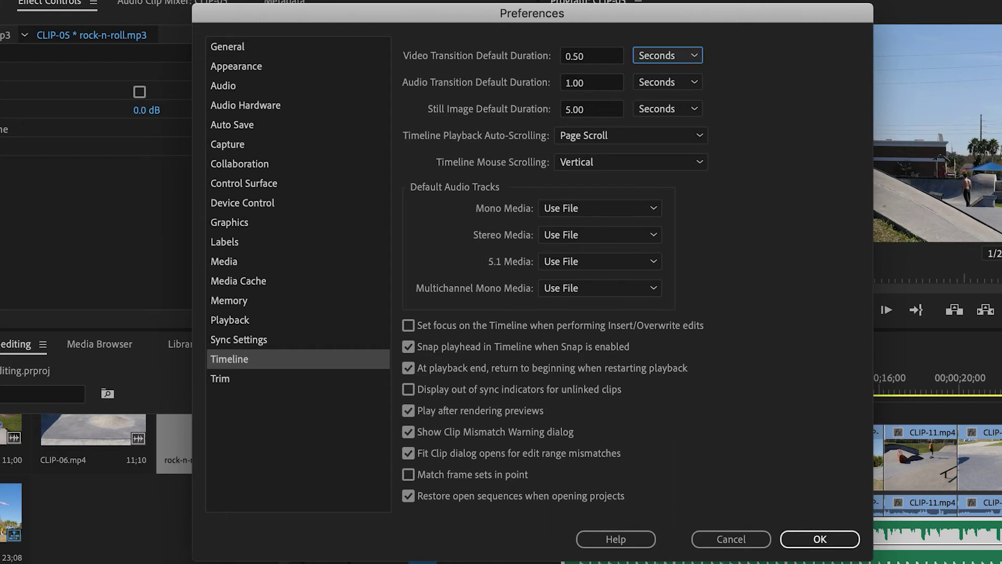
key("Return")
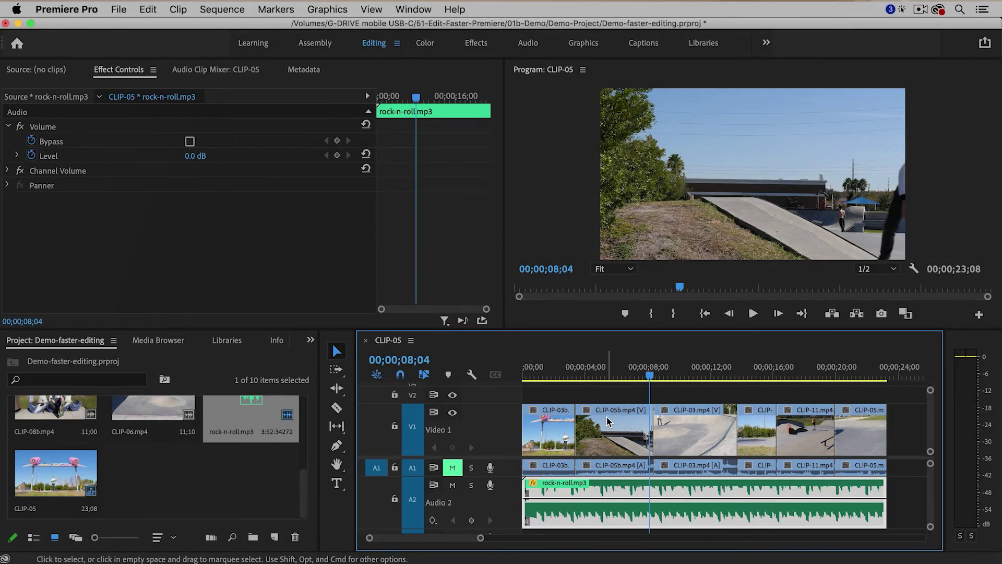
Select all clips and apply default transitions to the selection, then return the playhead to the start.
key("super+a")
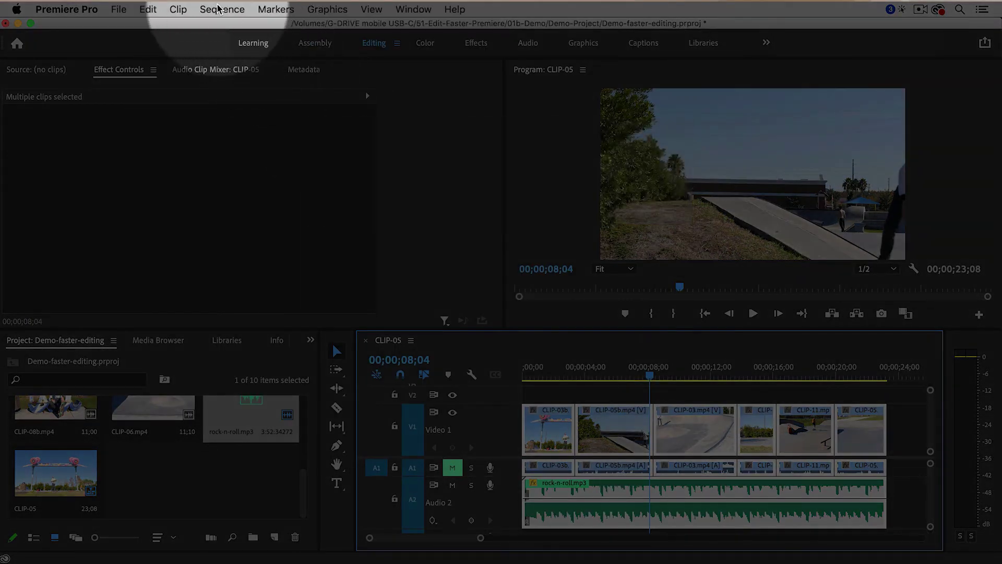
left_click(221, 10)
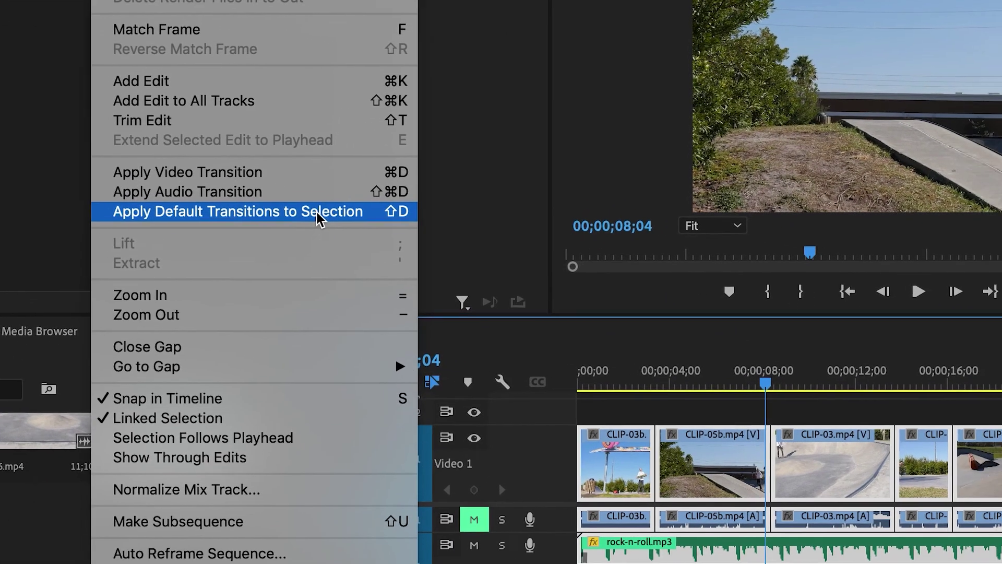
left_click(376, 236)
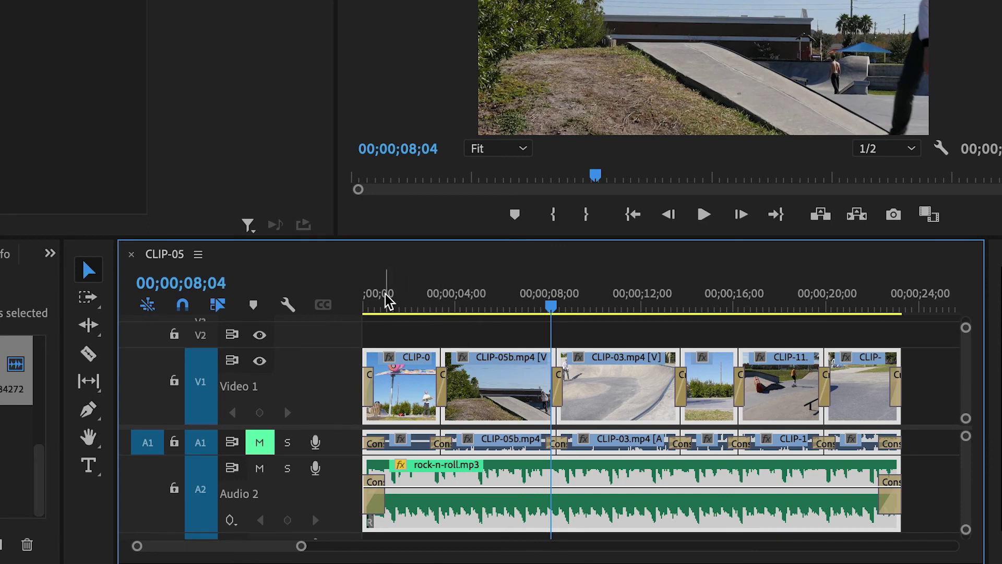
left_click(365, 299)
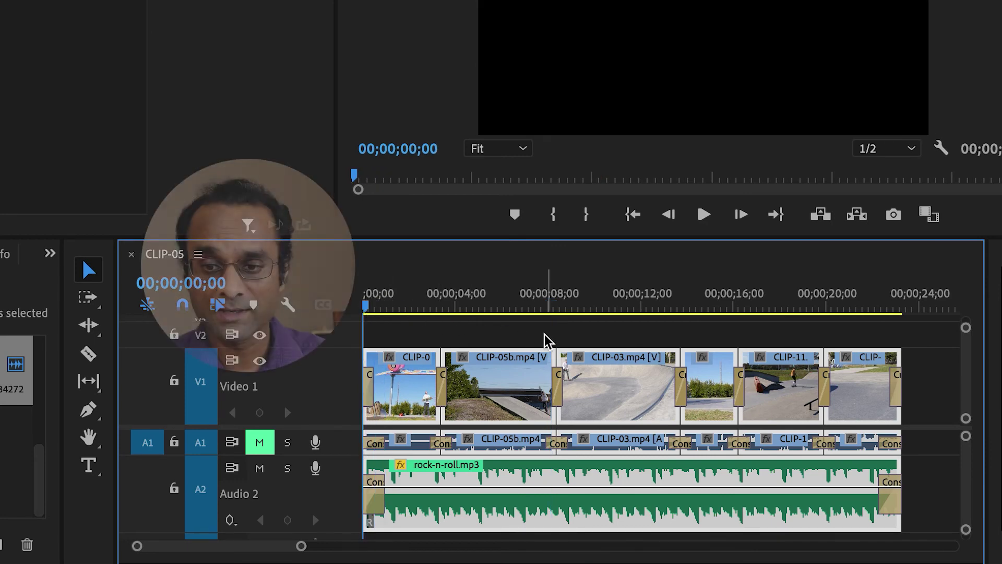